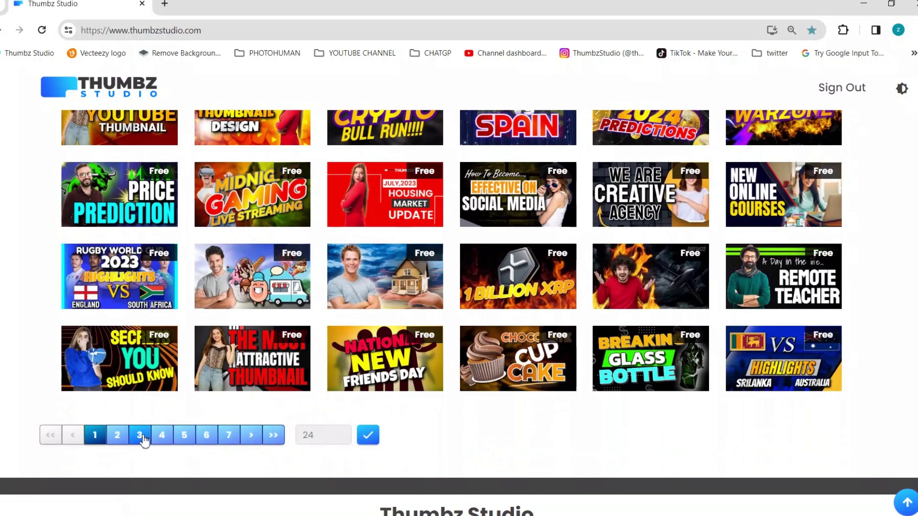
# Open the free "Red Alert!! Bitcoin Holders!!" template from page 3 of the template gallery
pyautogui.click(140, 435)
pyautogui.scroll(1, 246, 339)
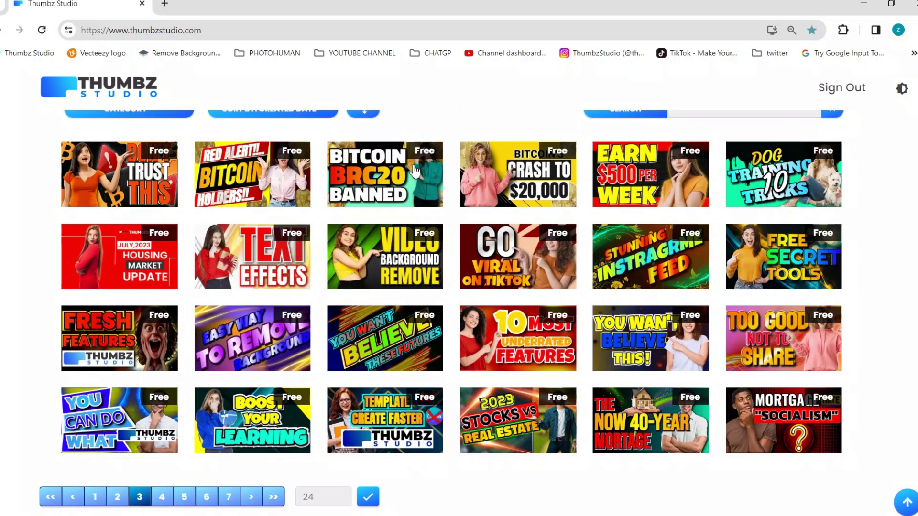
pyautogui.click(256, 171)
pyautogui.click(790, 434)
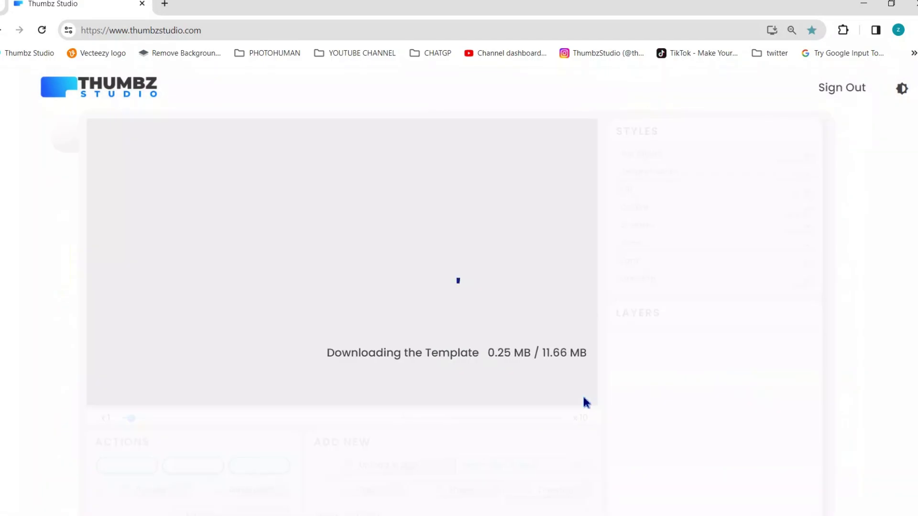
# Search Google for "youtube thumbnail" and "youtube background" in two separate browser tabs, then return to Thumbz Studio
pyautogui.click(170, 8)
pyautogui.click(172, 30)
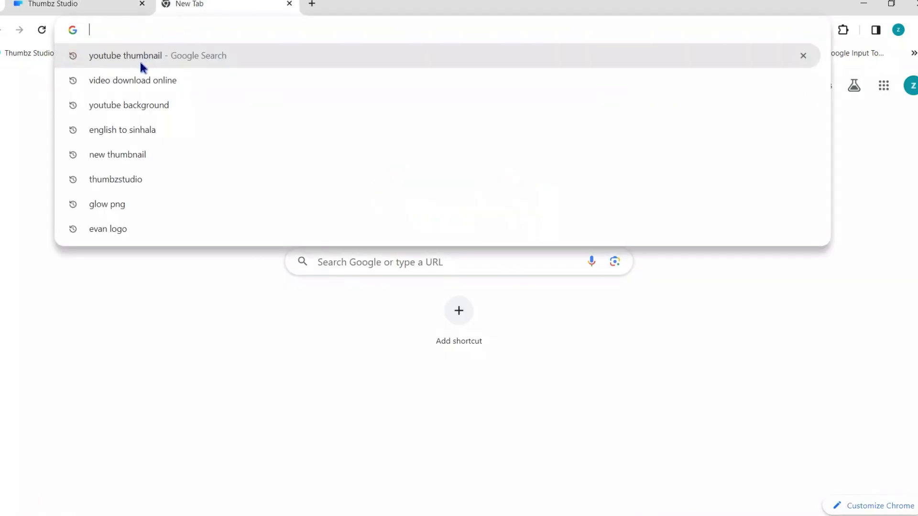
pyautogui.click(140, 63)
pyautogui.click(311, 4)
pyautogui.click(205, 30)
pyautogui.click(174, 103)
pyautogui.click(109, 6)
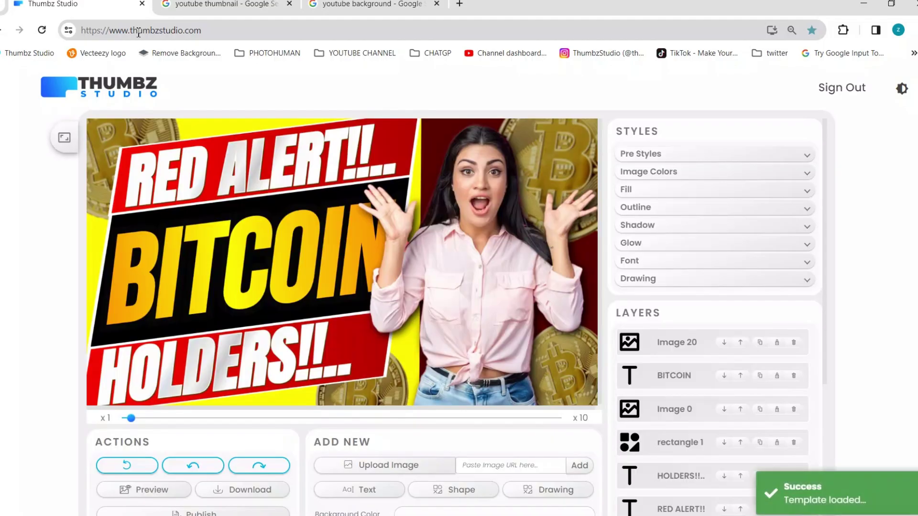
# Move the woman's image aside, remove the dark red panel behind her, and place her back beside the text
pyautogui.click(325, 286)
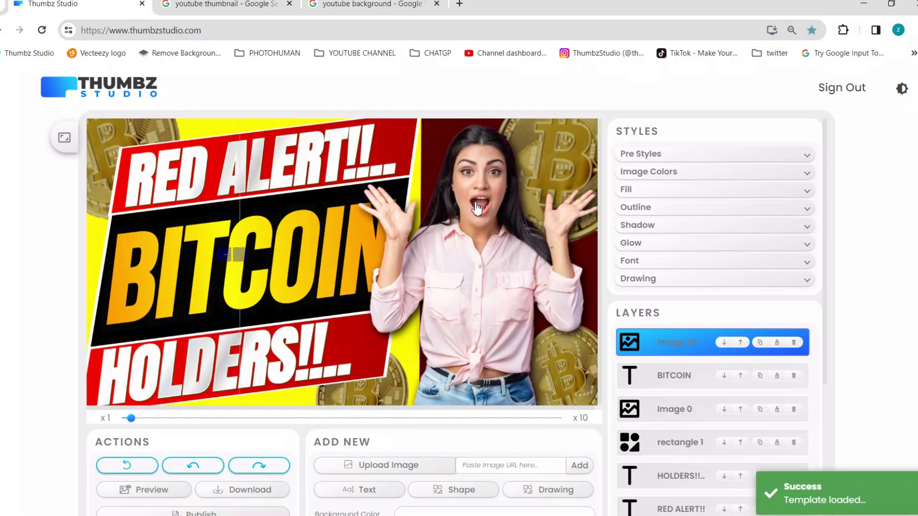
pyautogui.moveTo(477, 208); pyautogui.dragTo(362, 286)
pyautogui.moveTo(551, 275); pyautogui.dragTo(384, 289)
pyautogui.click(555, 214)
pyautogui.click(511, 290)
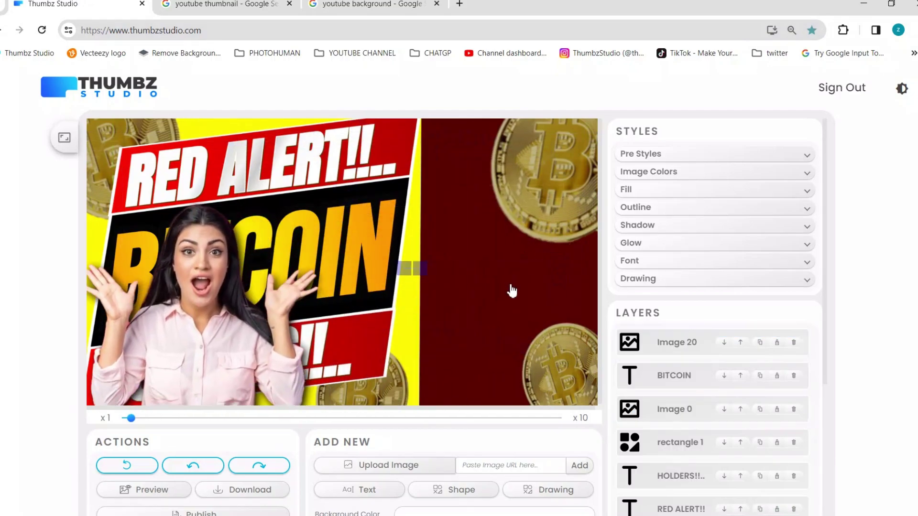
pyautogui.moveTo(512, 290); pyautogui.dragTo(536, 292)
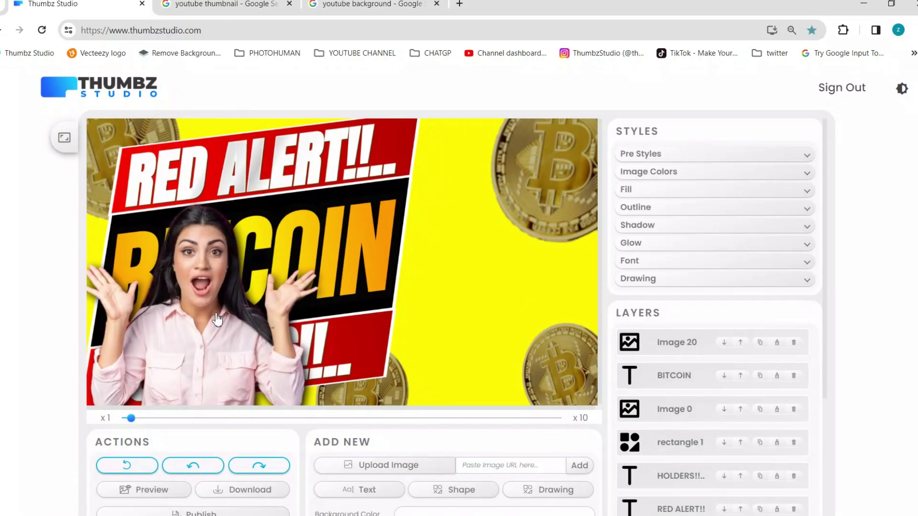
pyautogui.moveTo(193, 291); pyautogui.dragTo(466, 240)
# Switch to the Google tabs and copy the purple DeviantArt YouTube banner template image from the "youtube background" results
pyautogui.click(220, 5)
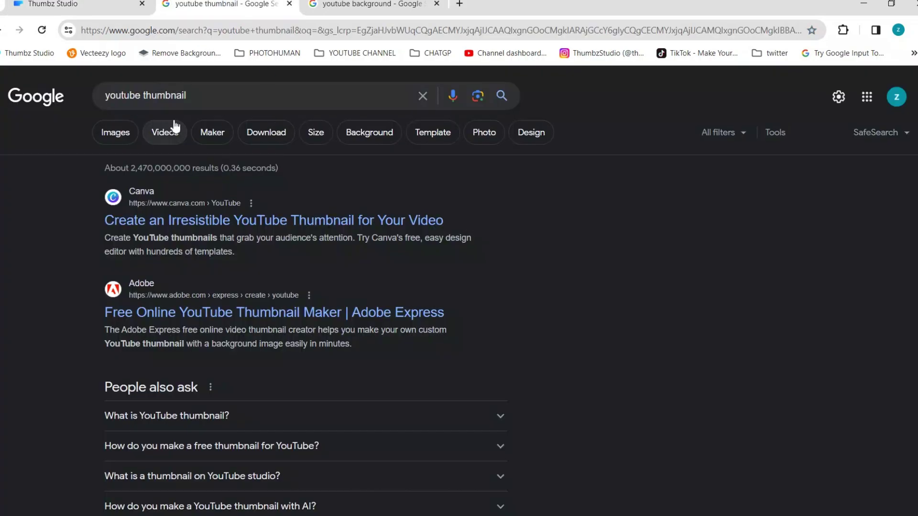
pyautogui.click(115, 132)
pyautogui.click(336, 3)
pyautogui.scroll(-1, 369, 383)
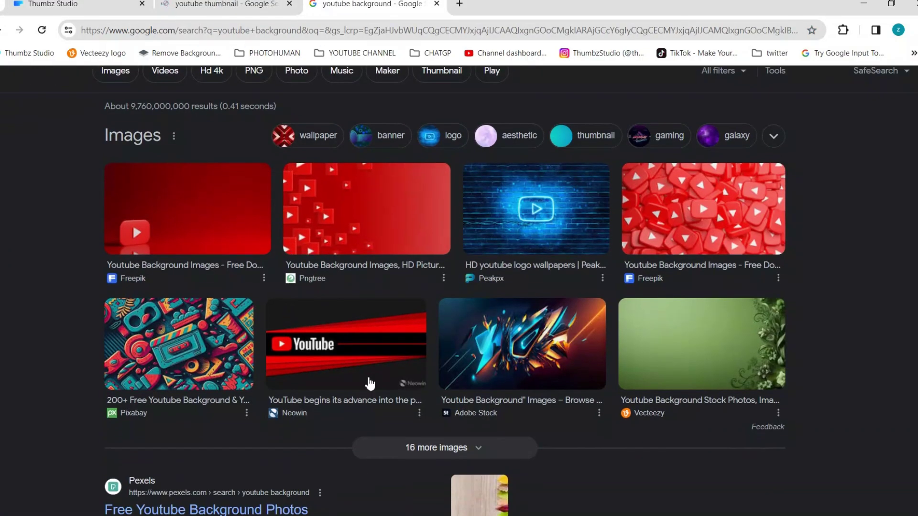
pyautogui.scroll(-10, 417, 449)
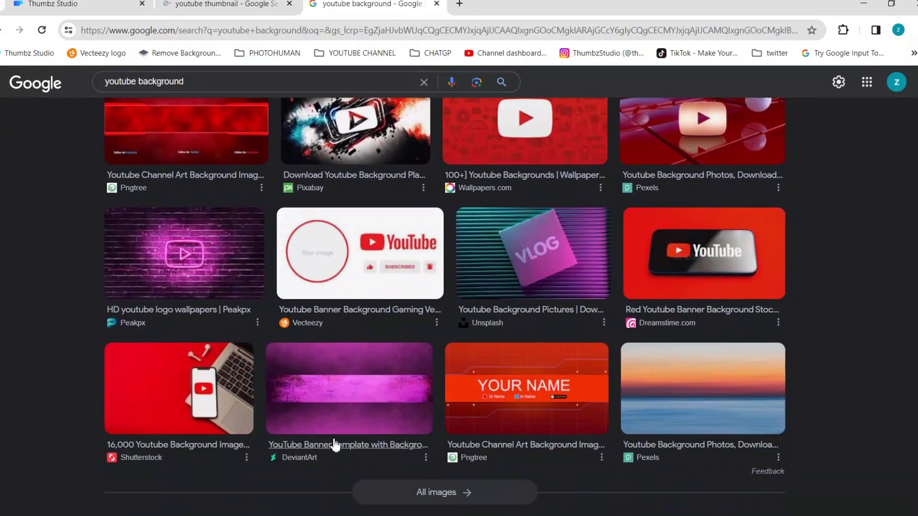
pyautogui.click(337, 429)
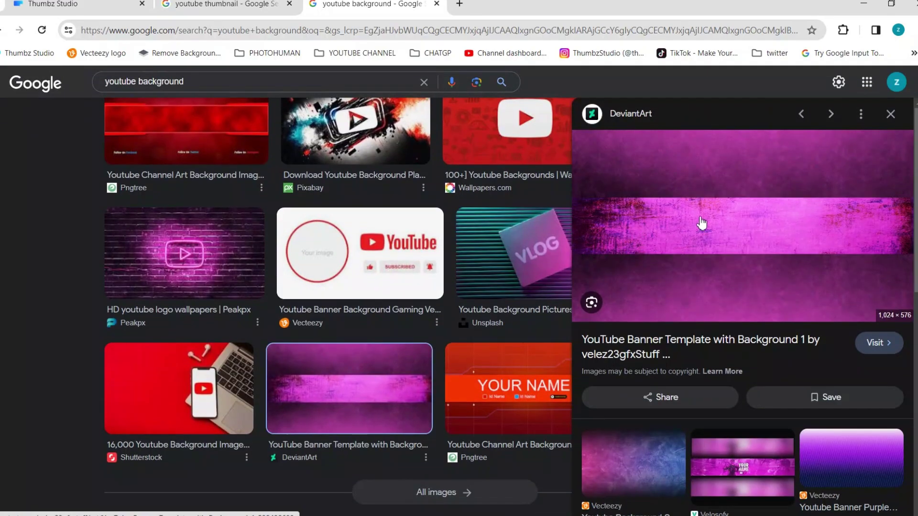
pyautogui.rightClick(692, 216)
pyautogui.click(722, 416)
# Paste the copied purple image into the Thumbz Studio thumbnail and enlarge it to cover the whole canvas
pyautogui.click(93, 3)
pyautogui.rightClick(247, 194)
pyautogui.click(287, 205)
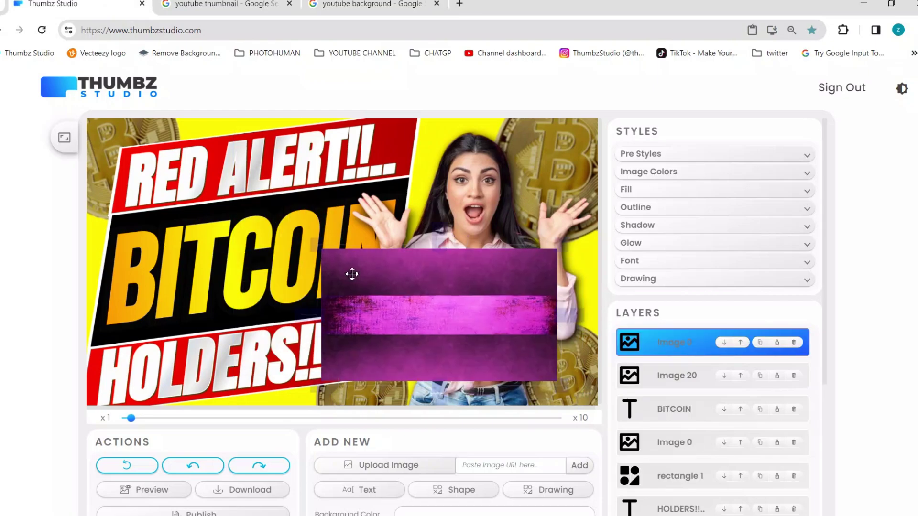
pyautogui.moveTo(348, 273); pyautogui.dragTo(209, 196)
pyautogui.moveTo(131, 419); pyautogui.dragTo(121, 402)
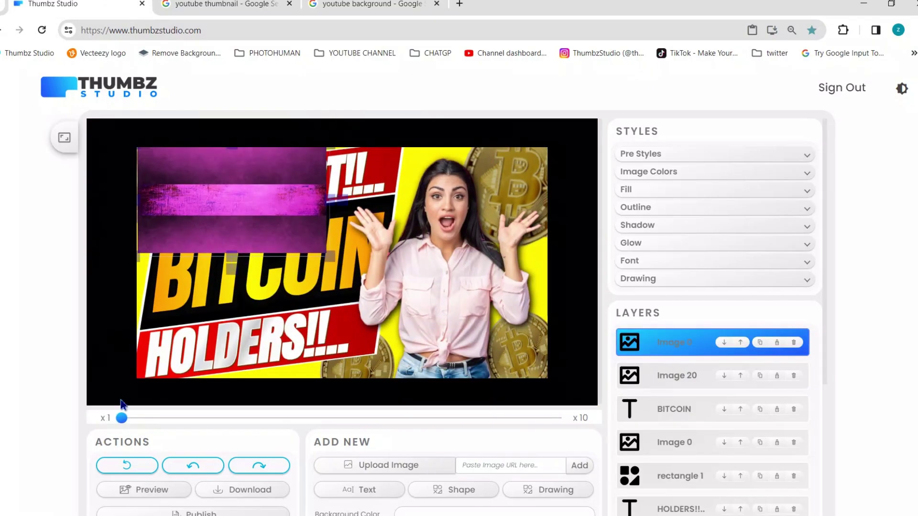
pyautogui.moveTo(256, 209); pyautogui.dragTo(248, 208)
pyautogui.moveTo(320, 253); pyautogui.dragTo(552, 399)
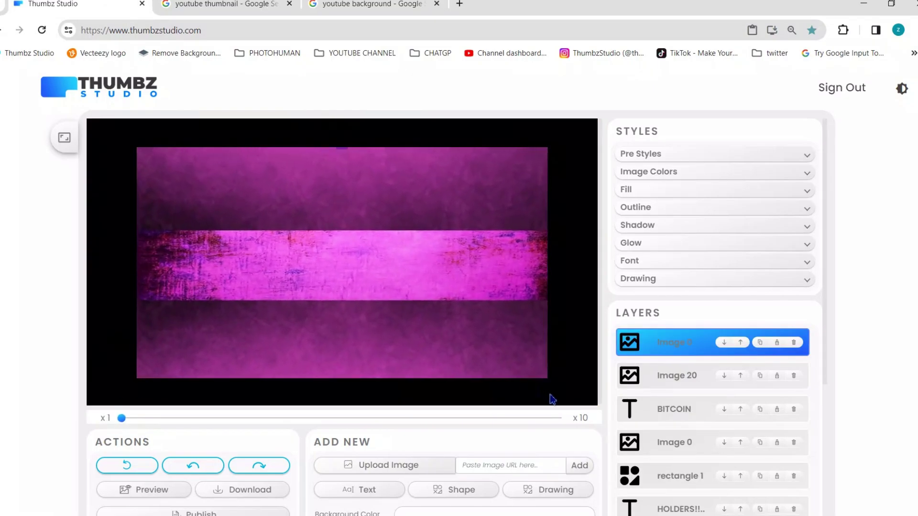
# Shift the hue of the purple background image to blue in its image colors
pyautogui.click(618, 174)
pyautogui.scroll(-2, 641, 296)
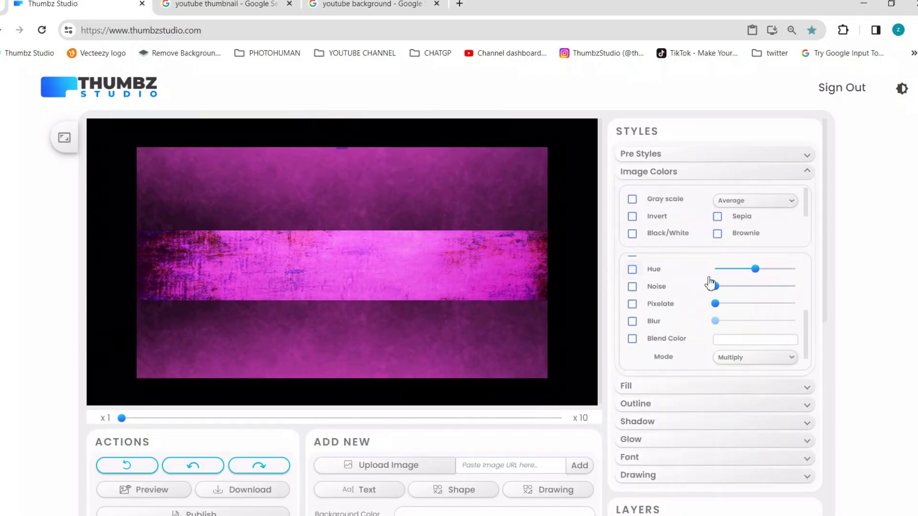
pyautogui.moveTo(745, 272); pyautogui.dragTo(816, 267)
pyautogui.click(736, 271)
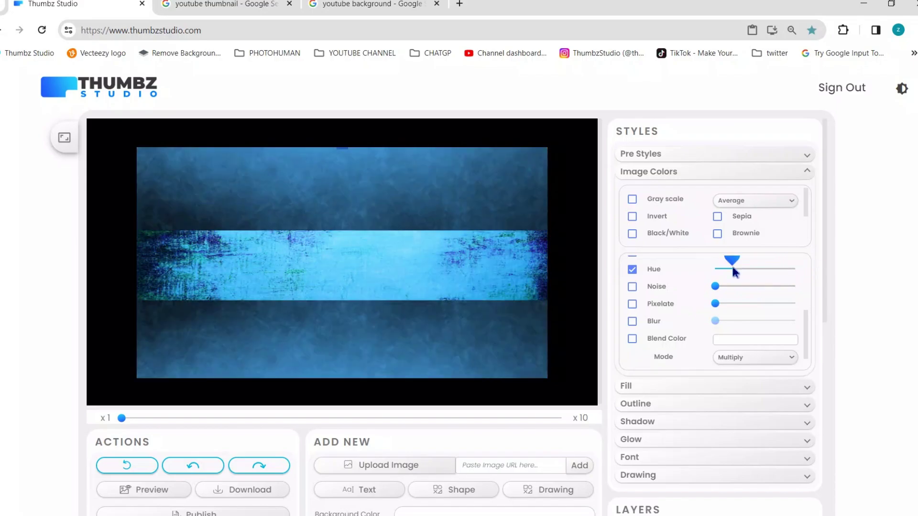
pyautogui.rightClick(381, 246)
pyautogui.click(569, 293)
pyautogui.scroll(3, 649, 330)
pyautogui.moveTo(747, 339); pyautogui.dragTo(755, 343)
pyautogui.scroll(-5, 684, 359)
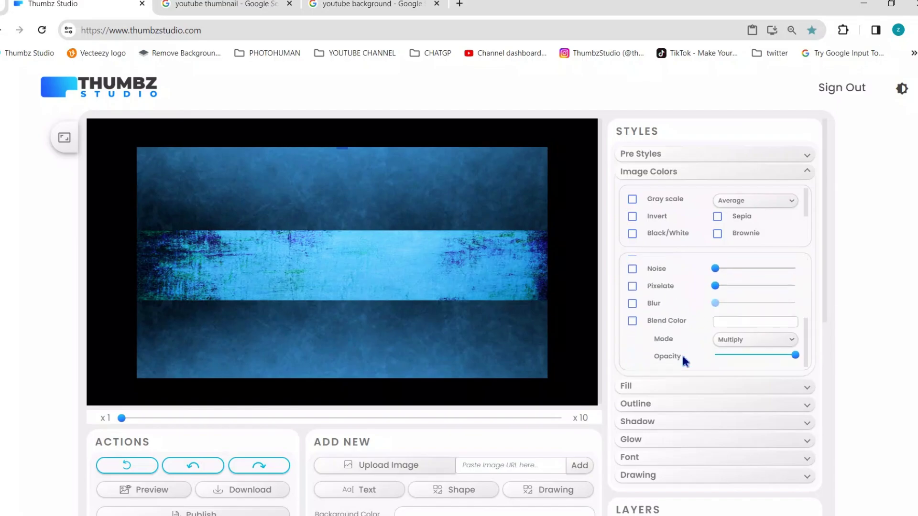
# Apply a bright cyan blend color in Multiply mode to the background image, leaving its blur turned off
pyautogui.moveTo(722, 305); pyautogui.dragTo(718, 303)
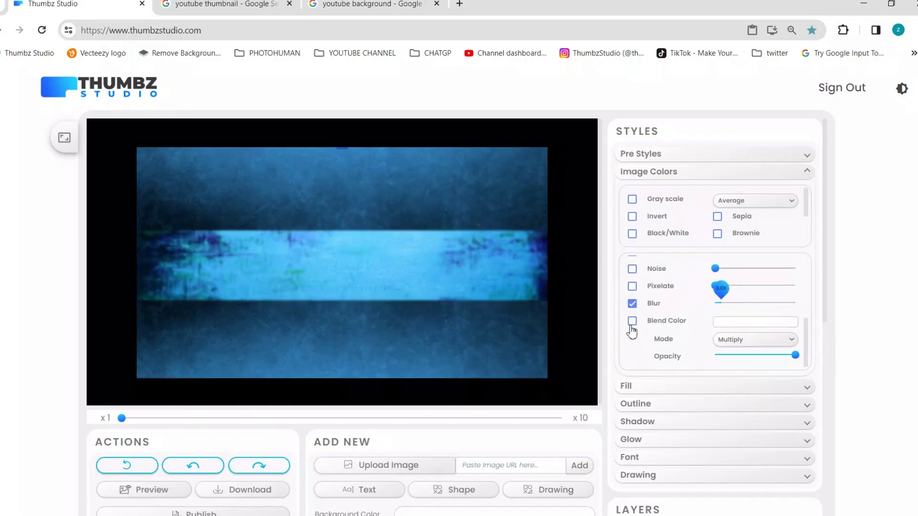
pyautogui.click(665, 323)
pyautogui.click(738, 322)
pyautogui.moveTo(762, 363); pyautogui.dragTo(840, 330)
pyautogui.moveTo(791, 419); pyautogui.dragTo(799, 419)
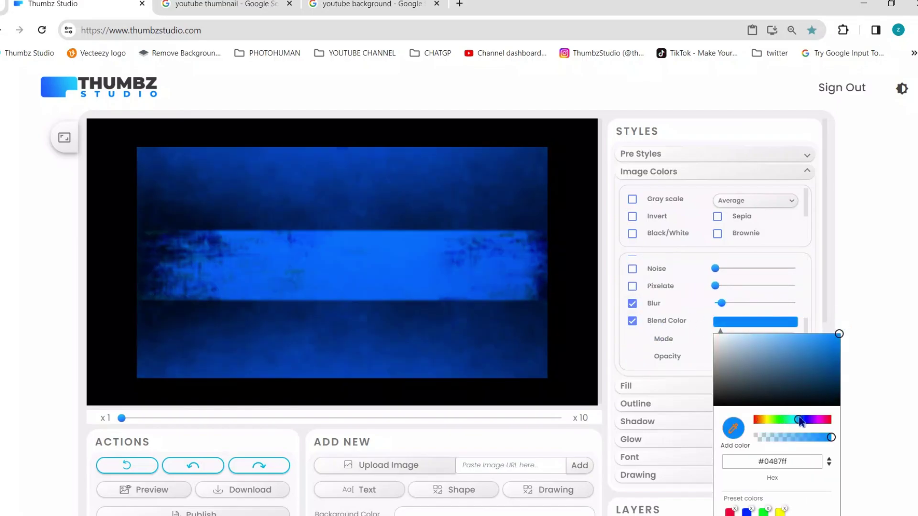
pyautogui.click(632, 304)
pyautogui.click(721, 322)
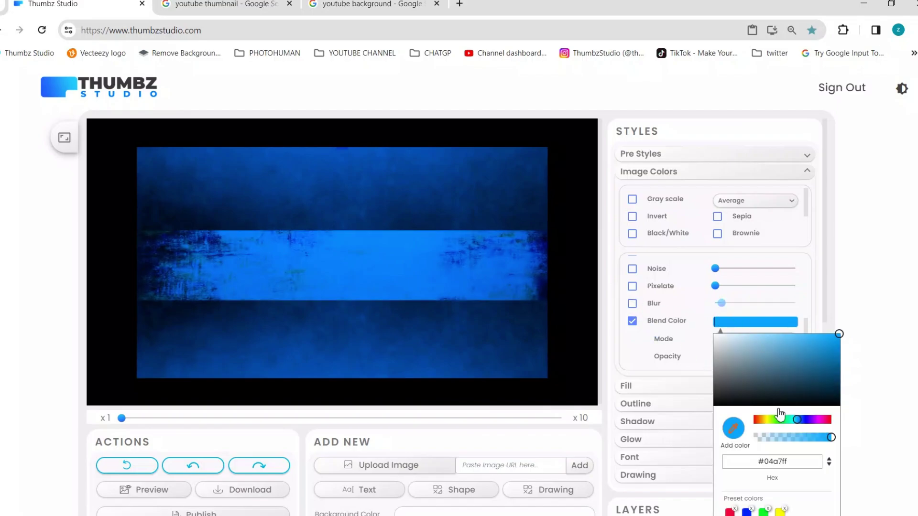
pyautogui.moveTo(798, 423)
pyautogui.mouseDown()
pyautogui.moveTo(786, 421)
pyautogui.moveTo(811, 421)
pyautogui.moveTo(756, 421)
pyautogui.moveTo(794, 422)
pyautogui.mouseUp()
# Send the recolored background image behind the coins, panels, text and woman
pyautogui.click(291, 231)
pyautogui.rightClick(290, 230)
pyautogui.click(325, 310)
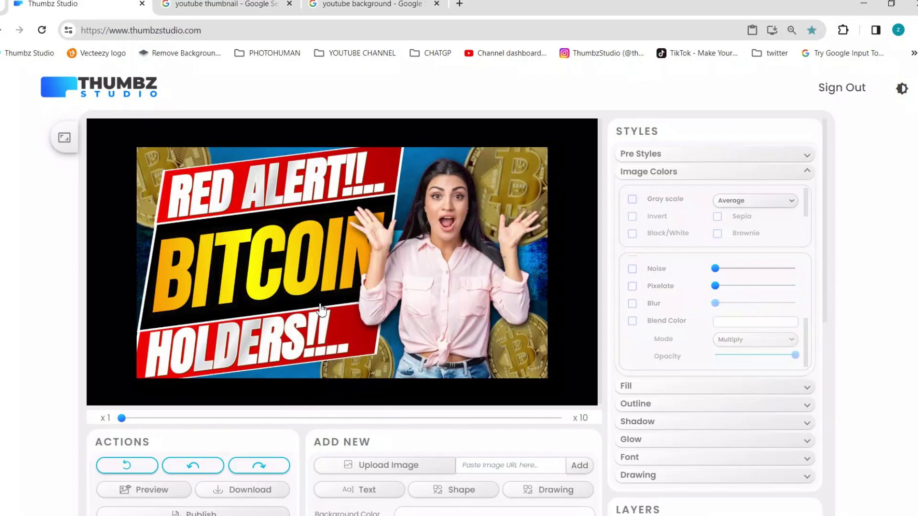
# Move the RED ALERT text down off the upper red panel and delete that panel
pyautogui.click(223, 189)
pyautogui.press('Delete')
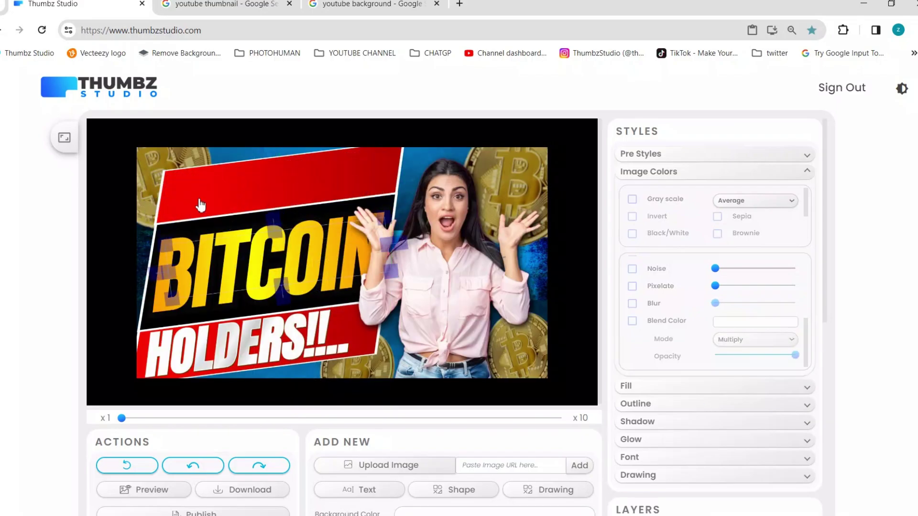
pyautogui.click(199, 203)
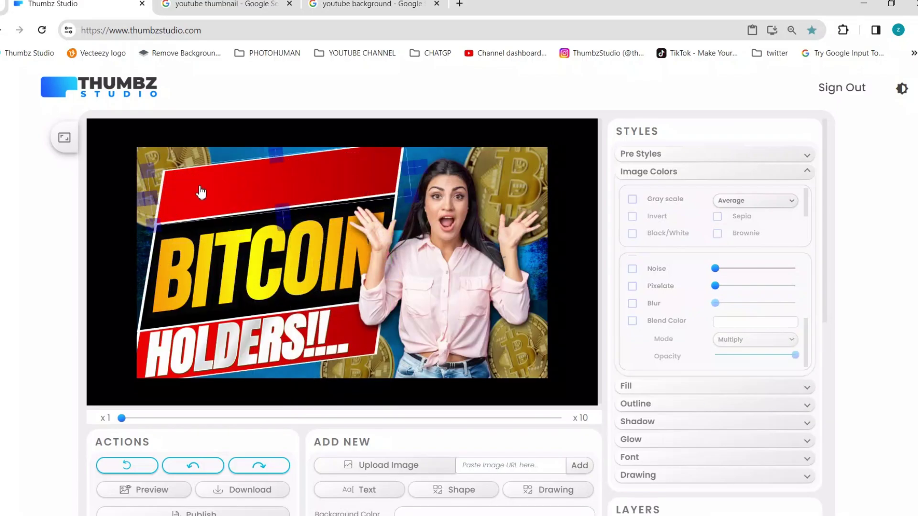
pyautogui.press('Delete')
pyautogui.press('Return')
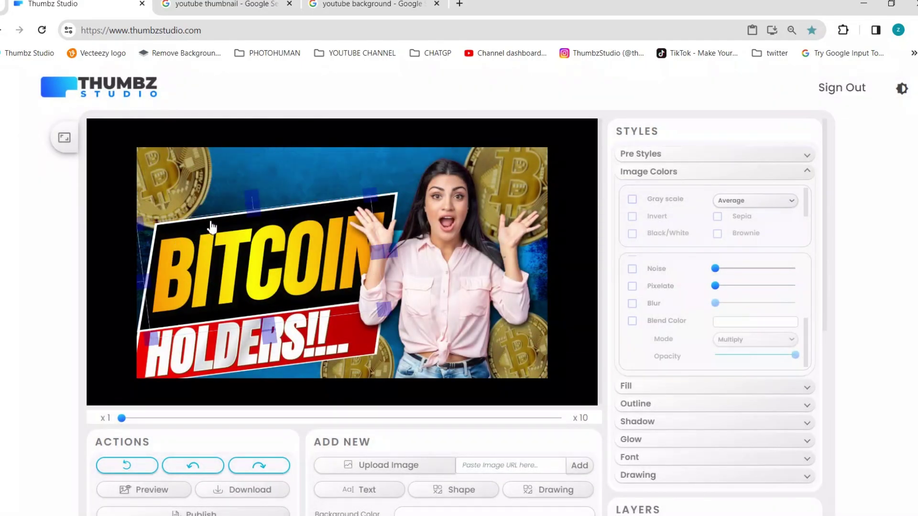
# Move the BITCOIN text down off the black slanted panel and delete that panel
pyautogui.click(222, 250)
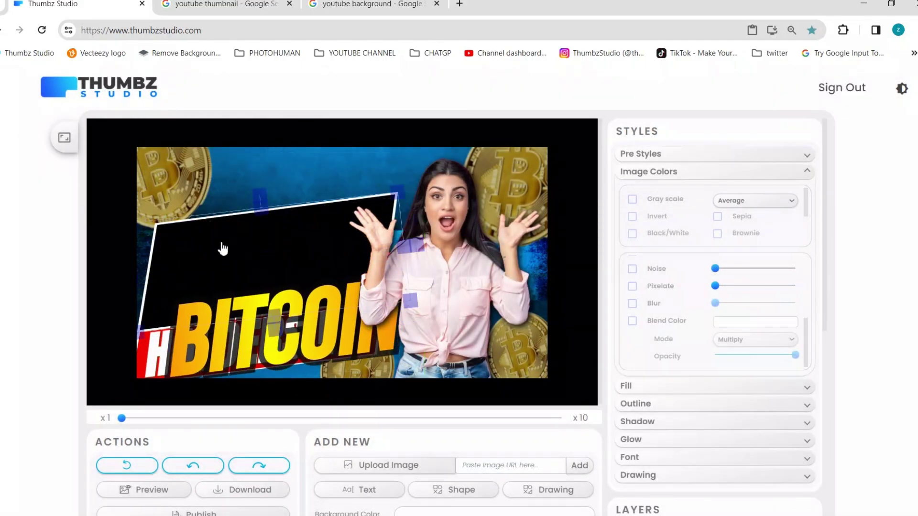
pyautogui.press('Delete')
pyautogui.press('Return')
# Shift the woman's image slightly to the right and move the BITCOIN text above the RED ALERT text
pyautogui.moveTo(373, 299); pyautogui.dragTo(401, 313)
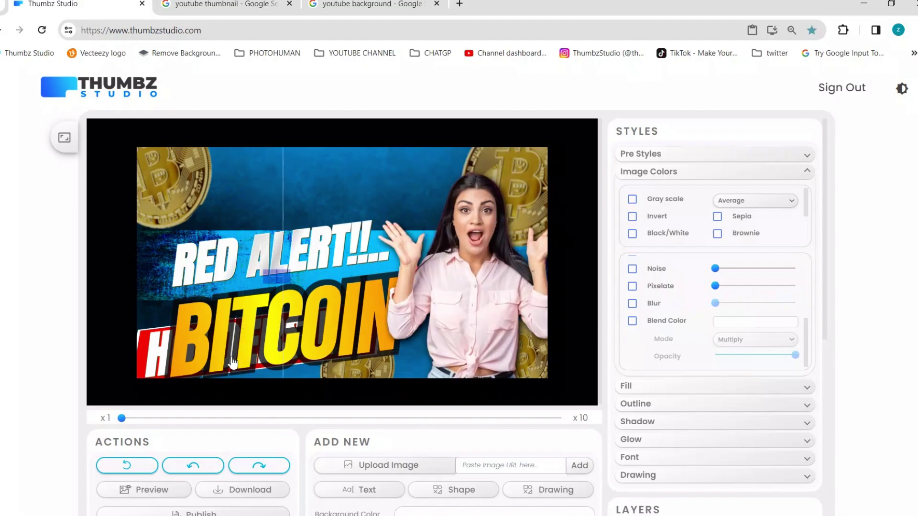
pyautogui.moveTo(292, 320); pyautogui.dragTo(287, 185)
# Delete the lower red panel behind the HOLDERS text, with the text shifted to the right
pyautogui.hotkey('ctrl', 'z')
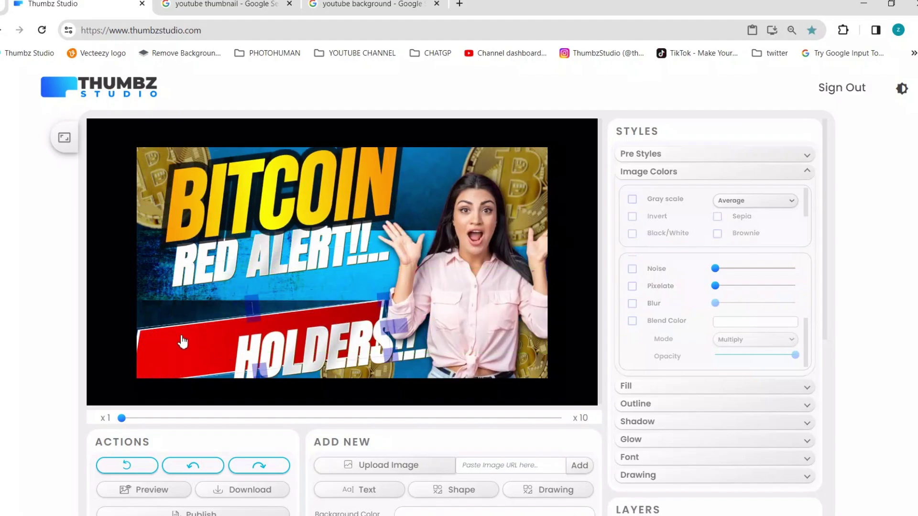
pyautogui.press('Delete')
pyautogui.press('Return')
# Lower the BITCOIN text slightly and replace its wording with "YOUTUBE"
pyautogui.click(231, 216)
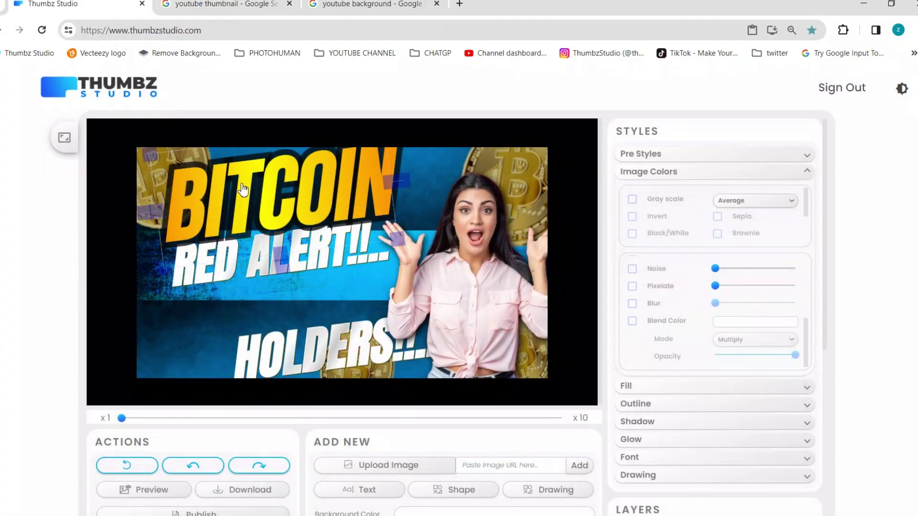
pyautogui.moveTo(242, 187); pyautogui.dragTo(240, 200)
pyautogui.doubleClick(238, 210)
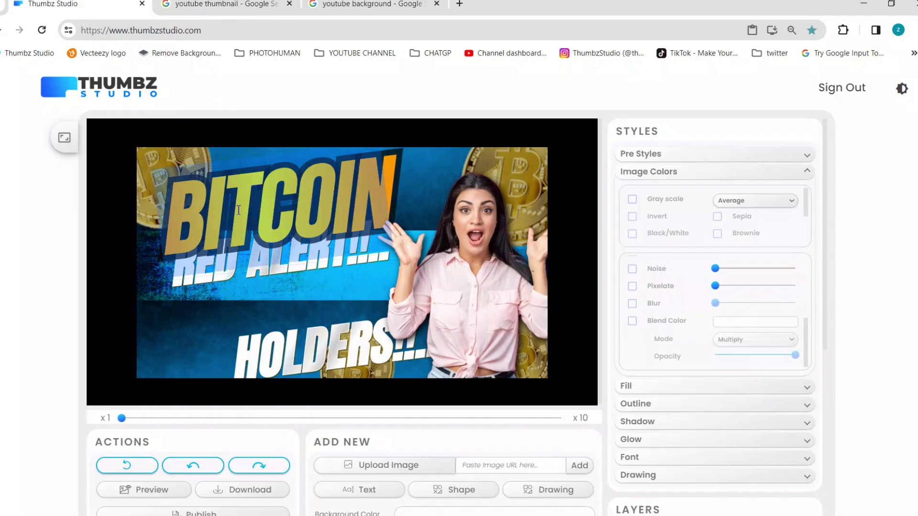
pyautogui.click(210, 5)
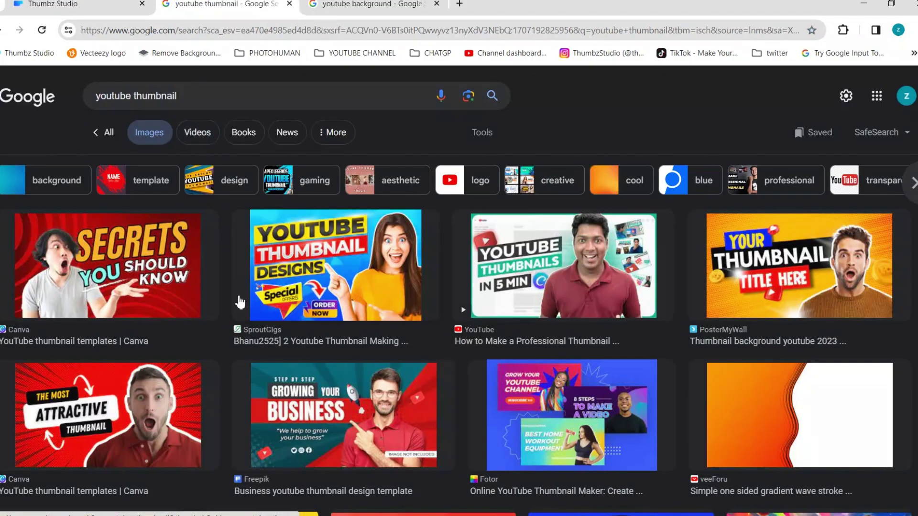
pyautogui.click(86, 2)
pyautogui.write('YOUTUBE')
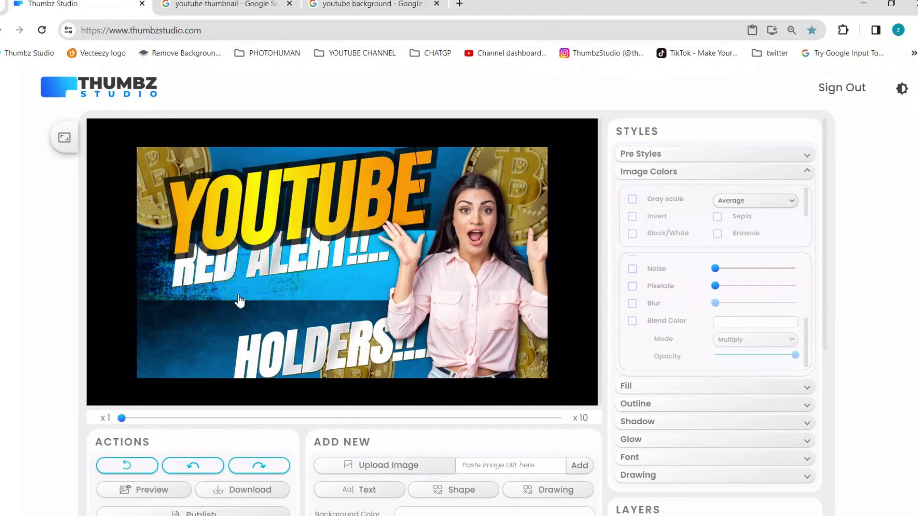
# Move the RED ALERT text below the YOUTUBE title and replace its wording with "THUMBNAIL"
pyautogui.click(230, 268)
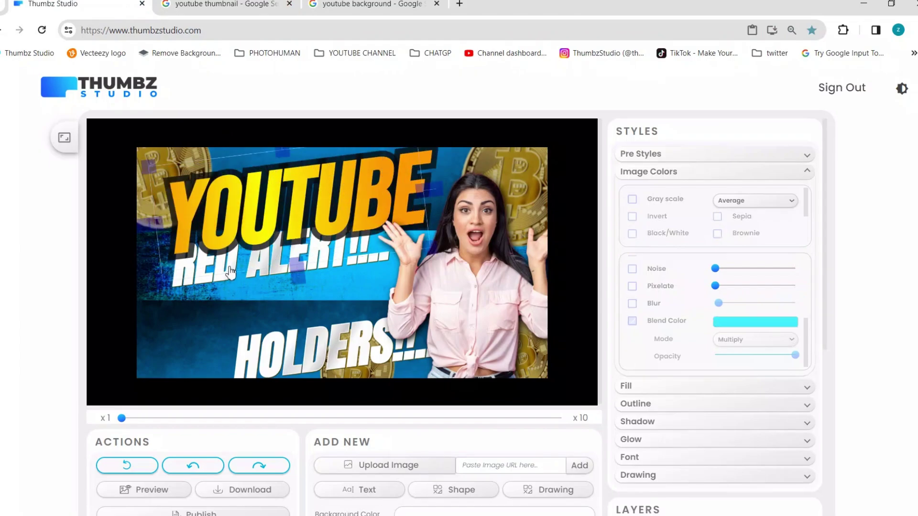
pyautogui.moveTo(225, 277); pyautogui.dragTo(228, 307)
pyautogui.click(227, 306)
pyautogui.write('thu')
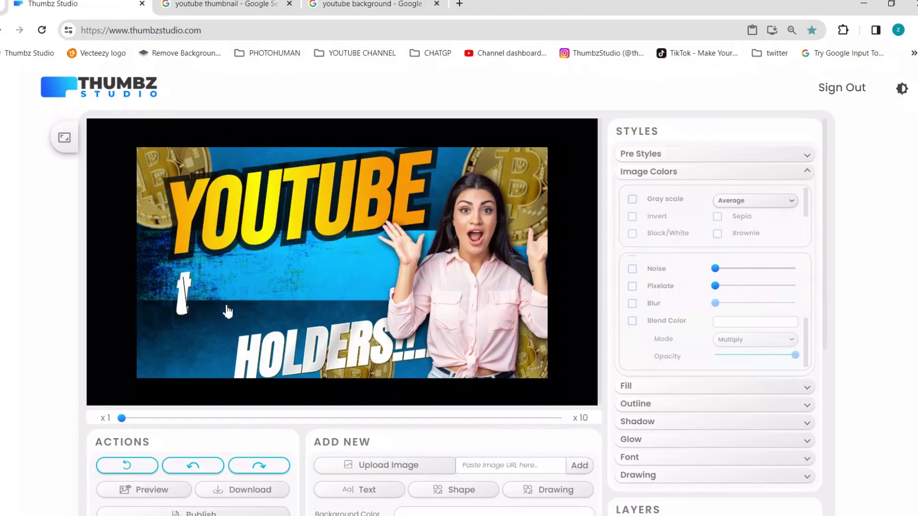
pyautogui.press('BackSpace')
pyautogui.press('BackSpace')
pyautogui.press('BackSpace')
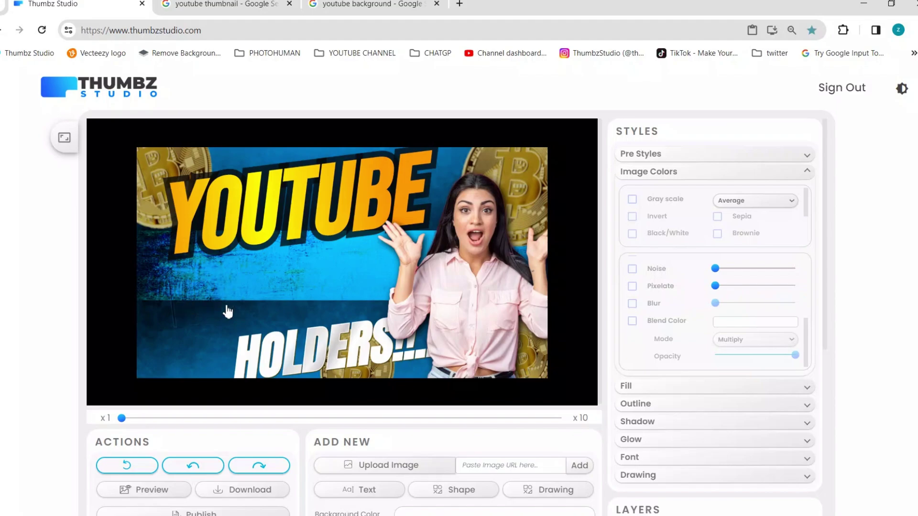
pyautogui.write('THUMBNAIL')
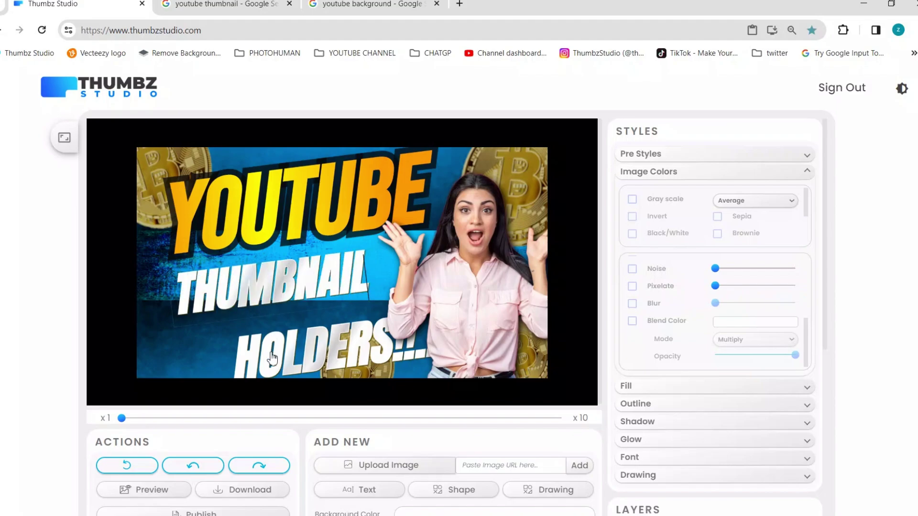
# Move the HOLDERS text up under THUMBNAIL and replace its wording with "DESIGNS", checking the wording against the YouTube thumbnail image search results
pyautogui.moveTo(273, 359); pyautogui.dragTo(228, 320)
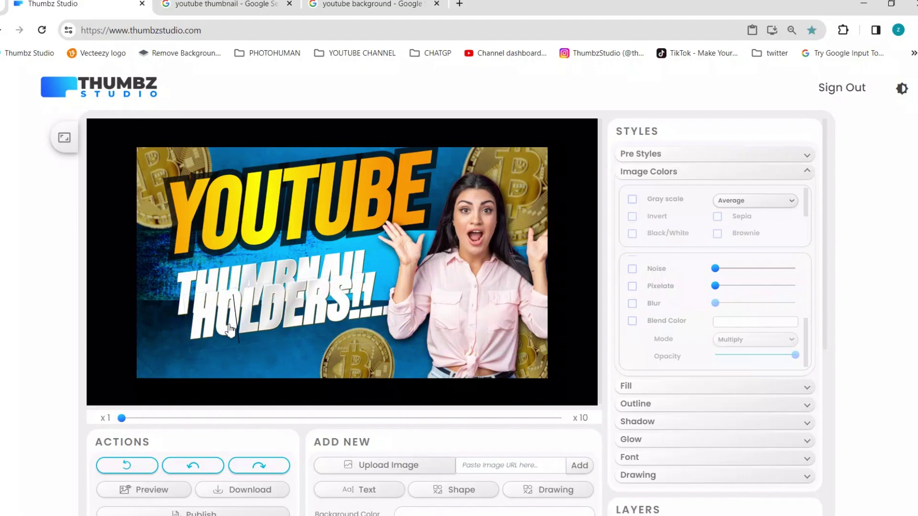
pyautogui.tripleClick(236, 310)
pyautogui.click(325, 3)
pyautogui.scroll(-2, 308, 205)
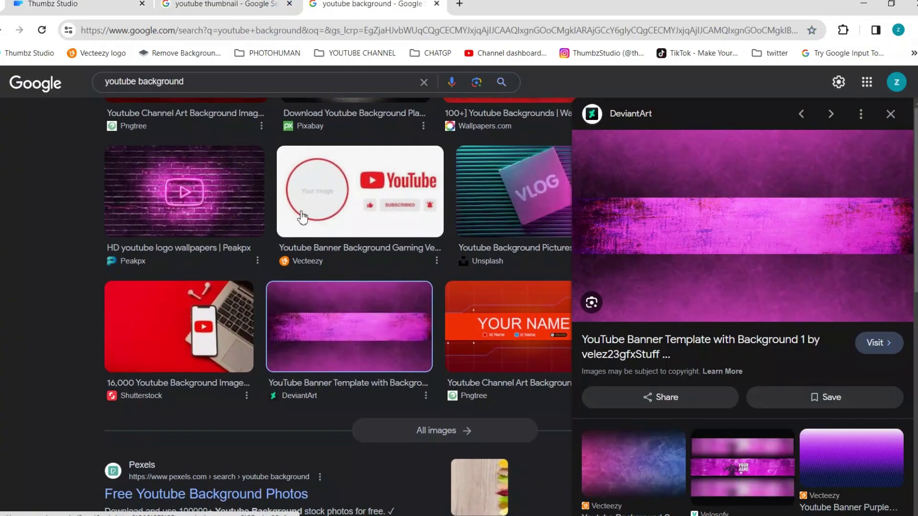
pyautogui.click(220, 4)
pyautogui.click(61, 4)
pyautogui.write('DES')
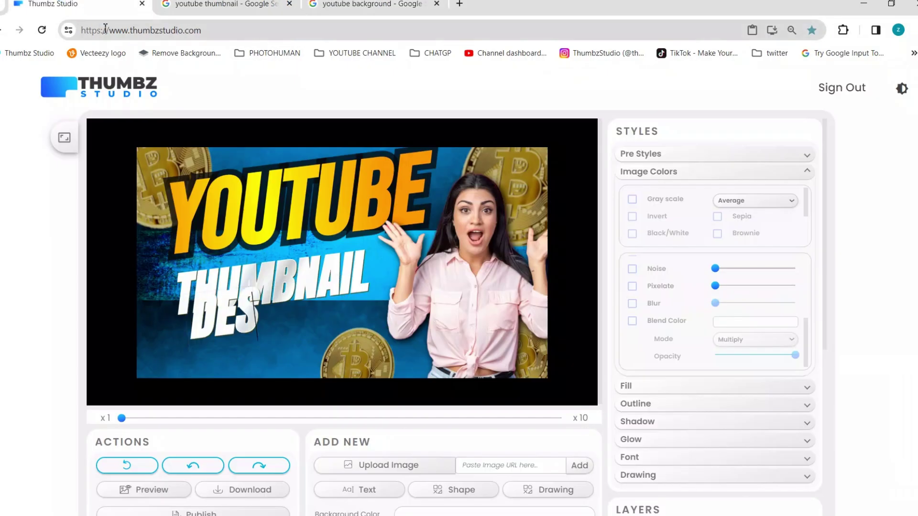
pyautogui.write('IN')
pyautogui.click(220, 5)
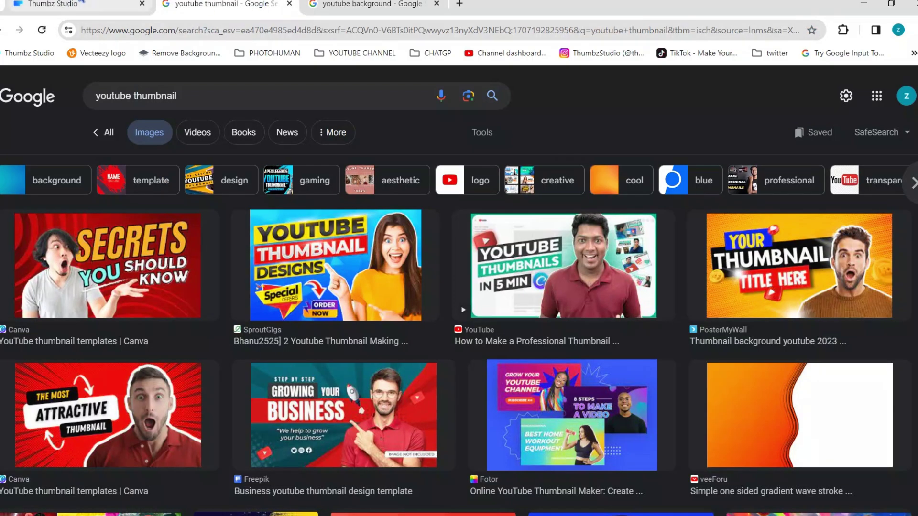
pyautogui.click(81, 4)
pyautogui.press('BackSpace')
pyautogui.click(220, 4)
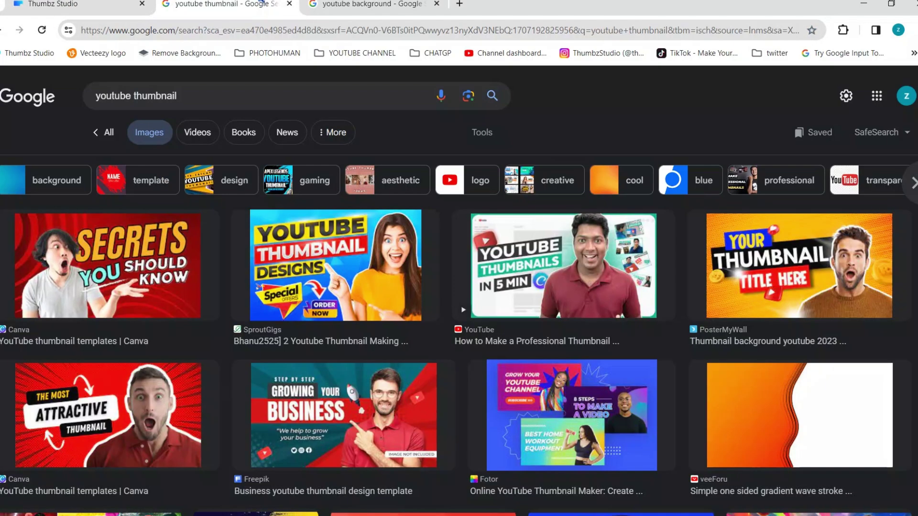
pyautogui.click(96, 3)
pyautogui.write('GNS')
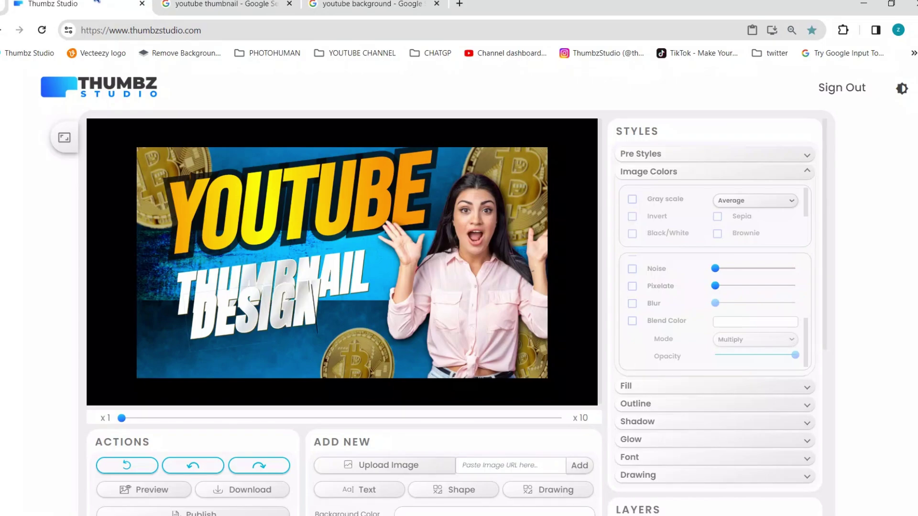
pyautogui.click(220, 4)
pyautogui.click(96, 3)
pyautogui.click(302, 350)
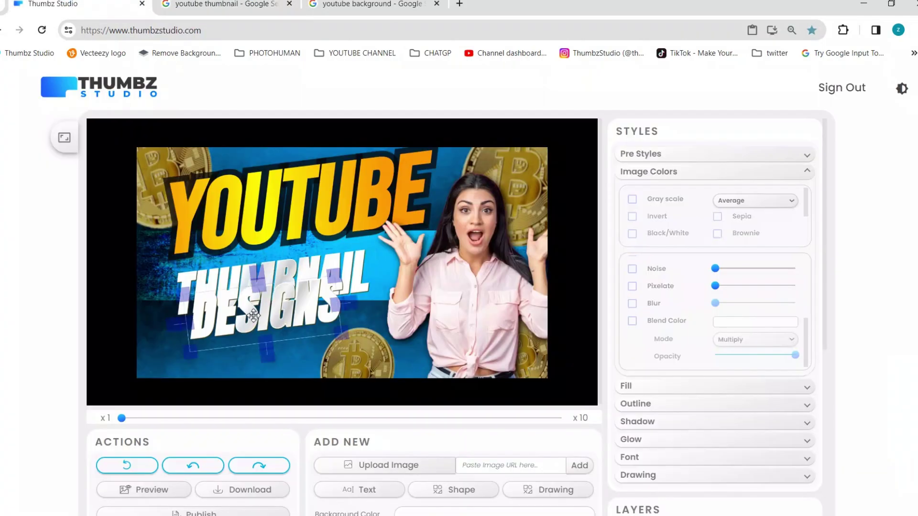
# Place DESIGNS directly below THUMBNAIL, nudge THUMBNAIL slightly left, and move YOUTUBE left and slightly down above them
pyautogui.moveTo(270, 309); pyautogui.dragTo(275, 337)
pyautogui.moveTo(270, 291); pyautogui.dragTo(264, 292)
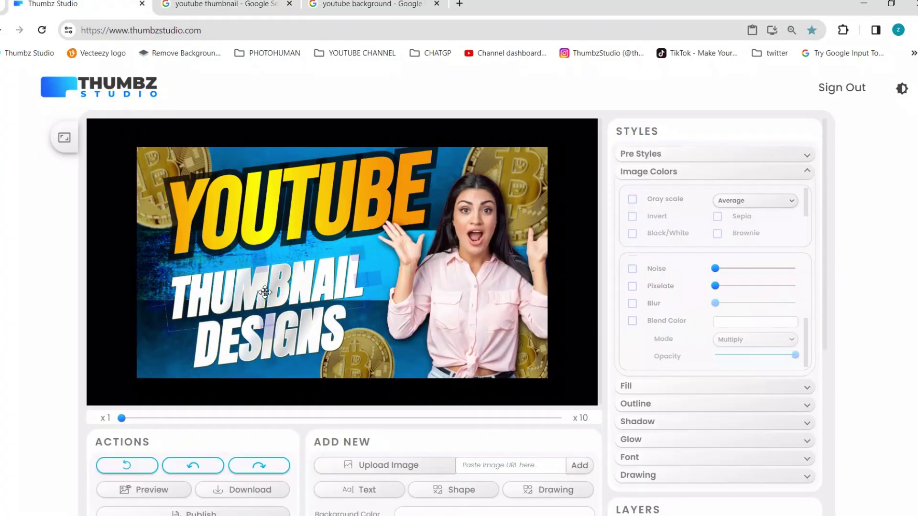
pyautogui.moveTo(296, 211); pyautogui.dragTo(272, 221)
# Shift the woman's image down and left to expose the large Bitcoin coin in the design's upper-right corner, and delete that coin
pyautogui.moveTo(465, 211); pyautogui.dragTo(437, 256)
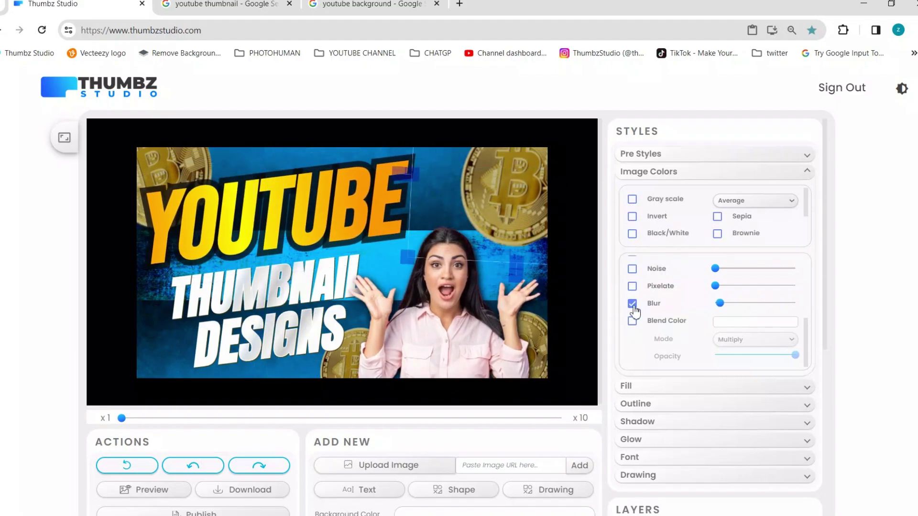
pyautogui.scroll(3, 635, 312)
pyautogui.click(632, 325)
pyautogui.scroll(-3, 632, 328)
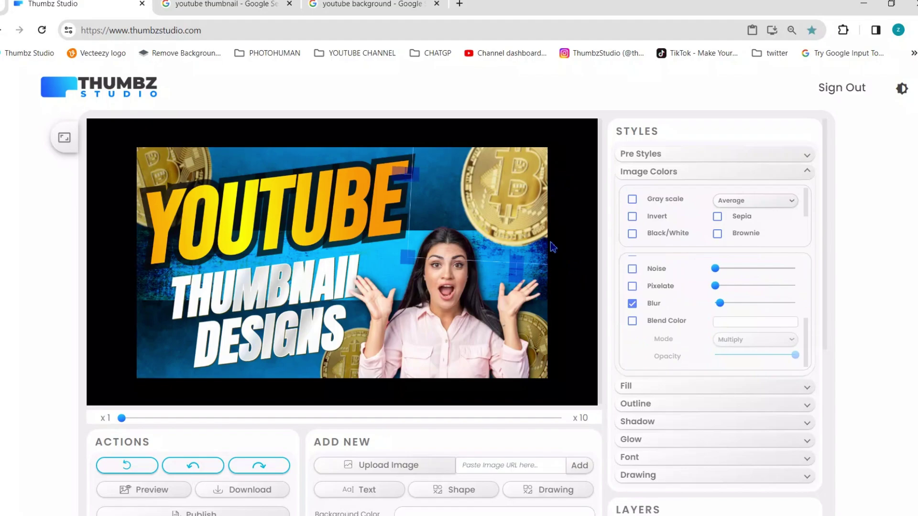
pyautogui.click(526, 215)
pyautogui.press('Delete')
pyautogui.press('Return')
# Move the woman's image over the title text and delete the exposed Bitcoin coin in the design's lower-right corner
pyautogui.moveTo(454, 282); pyautogui.dragTo(275, 195)
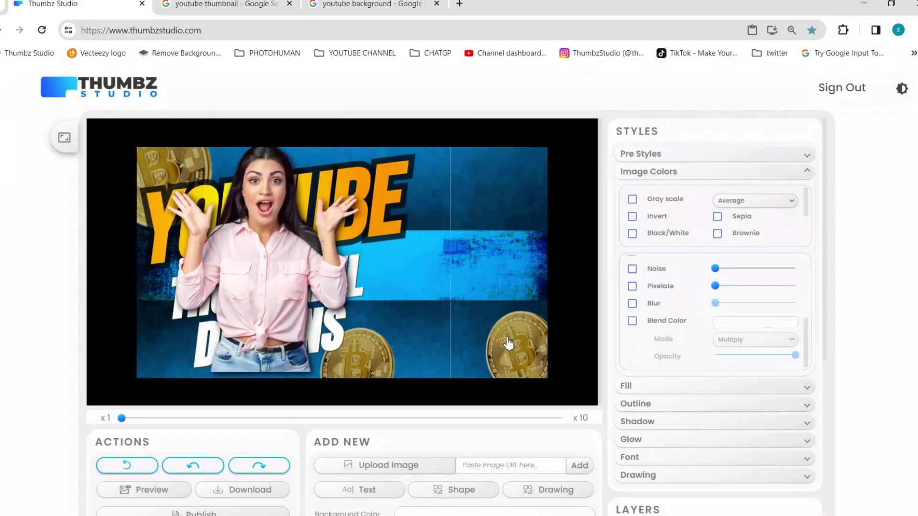
pyautogui.click(507, 342)
pyautogui.press('Delete')
pyautogui.press('Return')
# Move the woman's image to the design's upper right and delete the Bitcoin coin beside the DESIGNS text
pyautogui.moveTo(381, 301); pyautogui.dragTo(596, 221)
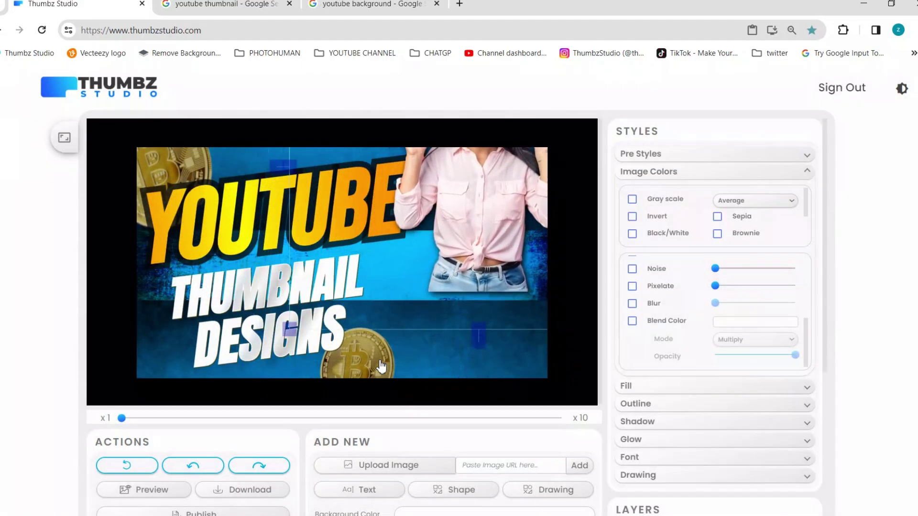
pyautogui.click(378, 363)
pyautogui.press('Delete')
pyautogui.press('Return')
# Delete the last Bitcoin coin behind the YOUTUBE text and position the woman's image at the design's right side, cropped at the waist
pyautogui.click(174, 157)
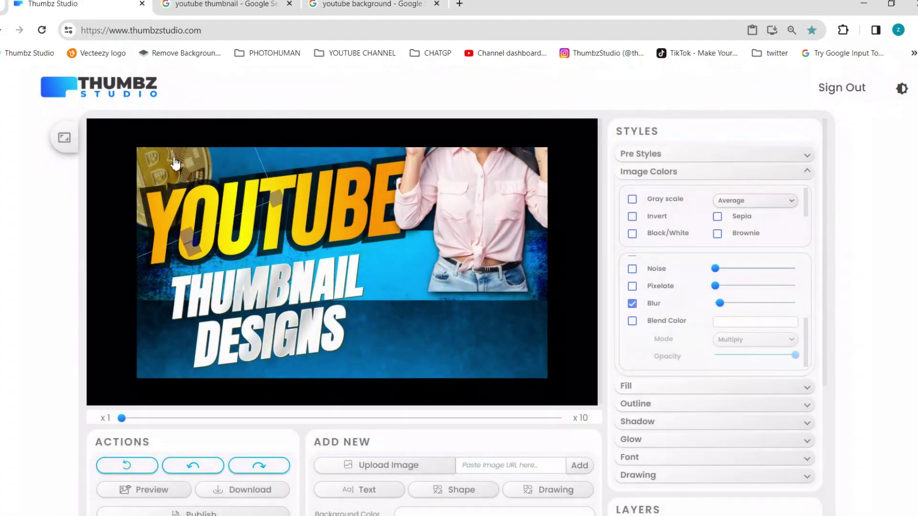
pyautogui.press('Delete')
pyautogui.press('Return')
pyautogui.moveTo(407, 220); pyautogui.dragTo(429, 317)
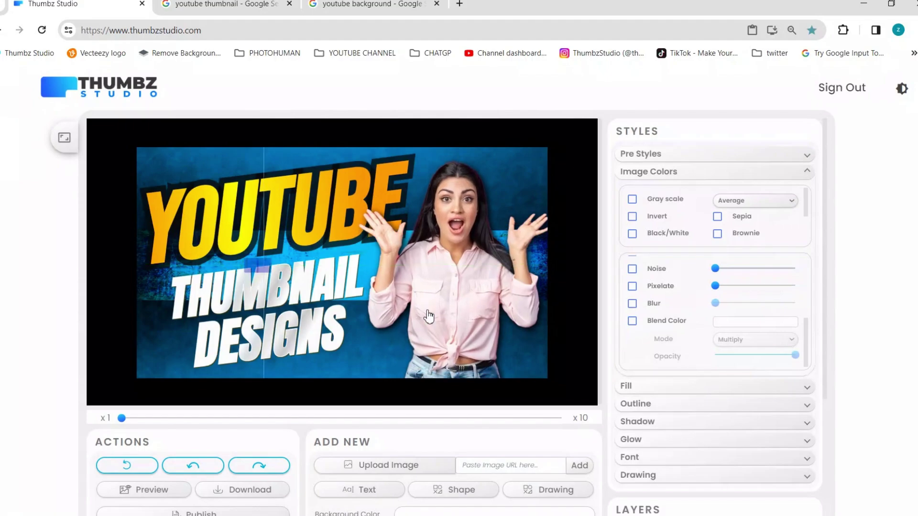
# Recolour the shadow of the woman's image to bright cyan-blue and increase its feather slightly to form a soft glow
pyautogui.click(624, 428)
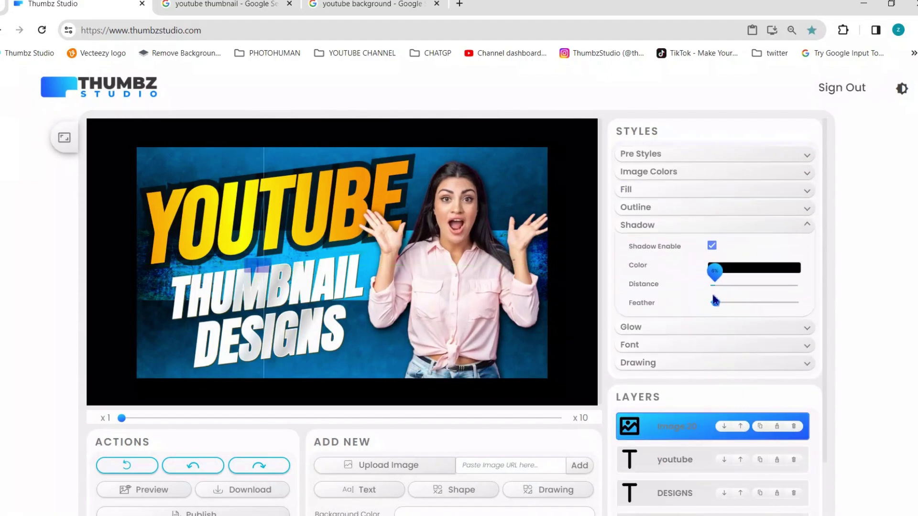
pyautogui.moveTo(715, 301); pyautogui.dragTo(725, 302)
pyautogui.click(741, 268)
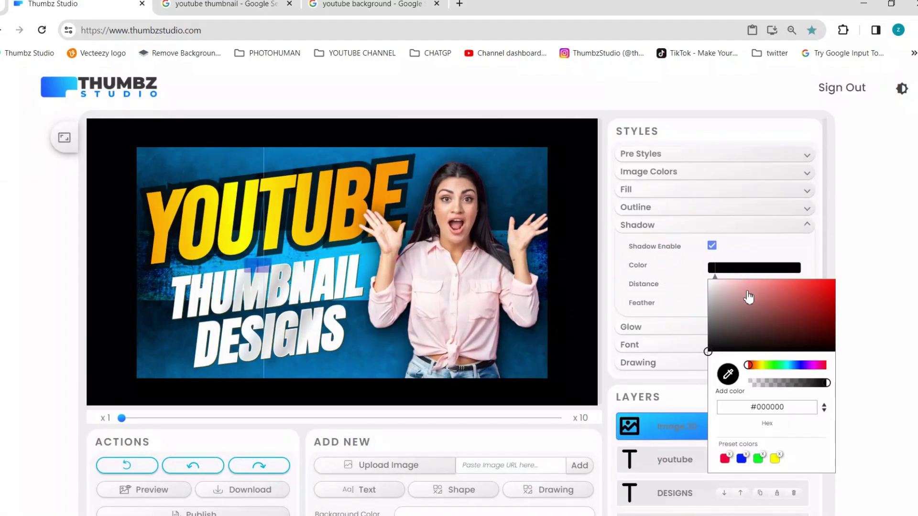
pyautogui.moveTo(830, 287); pyautogui.dragTo(857, 258)
pyautogui.click(776, 460)
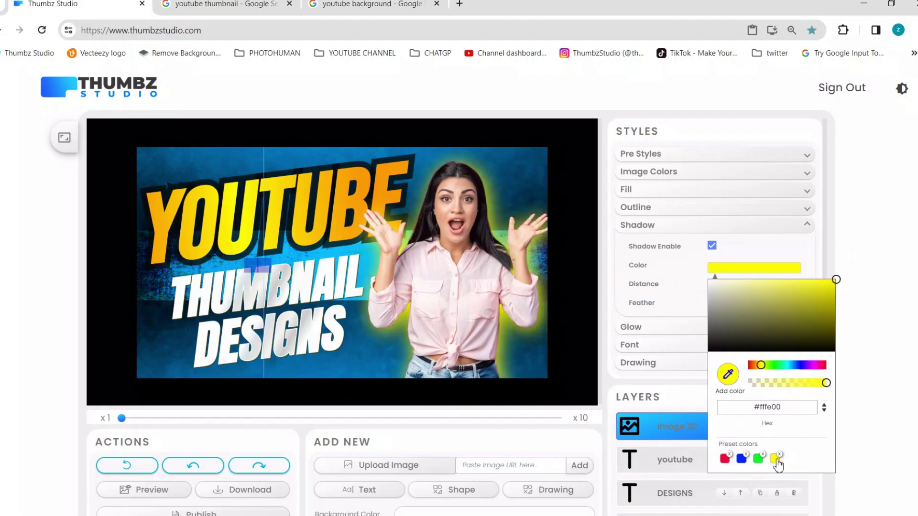
pyautogui.moveTo(755, 323); pyautogui.dragTo(755, 279)
pyautogui.click(790, 366)
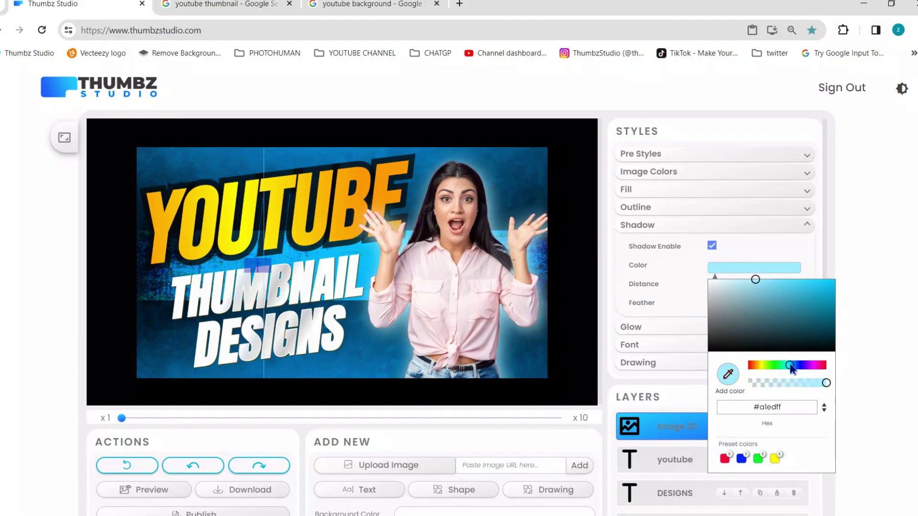
pyautogui.moveTo(801, 314); pyautogui.dragTo(865, 251)
pyautogui.click(848, 263)
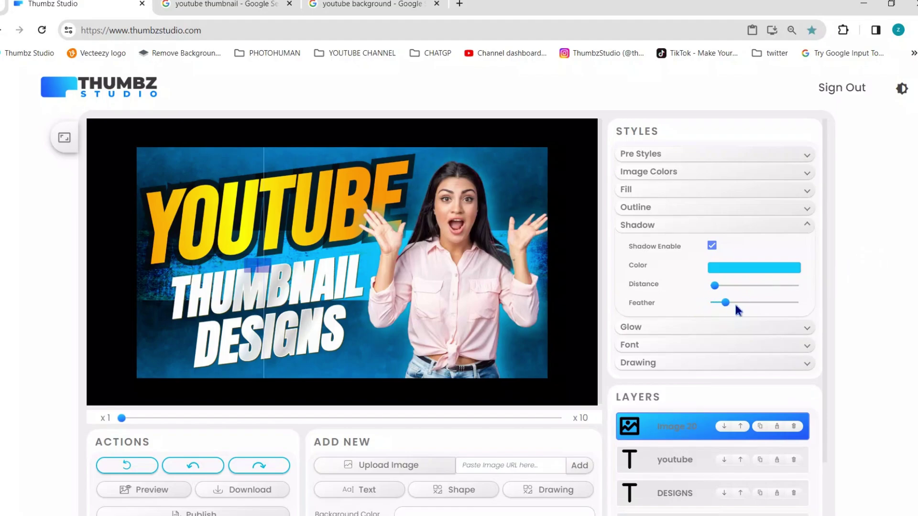
pyautogui.moveTo(737, 307); pyautogui.dragTo(843, 303)
pyautogui.moveTo(770, 303); pyautogui.dragTo(723, 302)
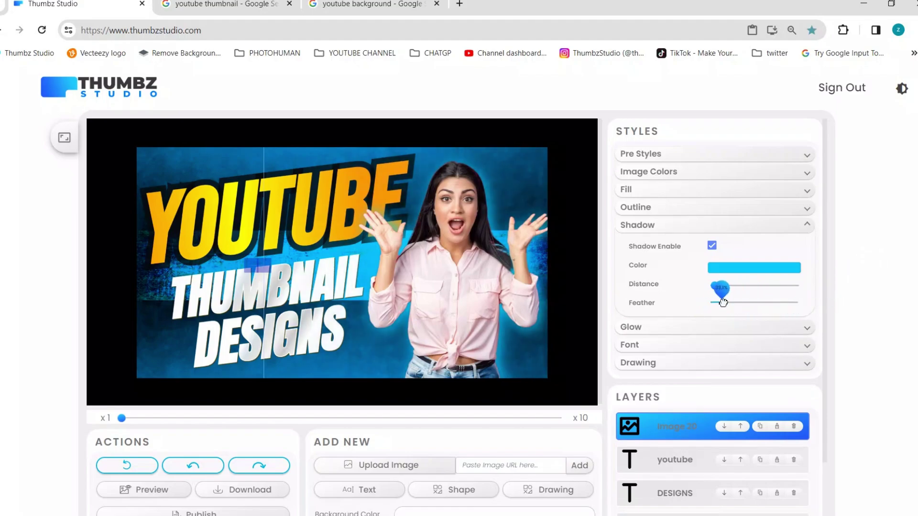
# Nudge the YOUTUBE, THUMBNAIL and DESIGNS texts slightly right so they line up as a stacked title beside the woman
pyautogui.click(291, 246)
pyautogui.click(286, 306)
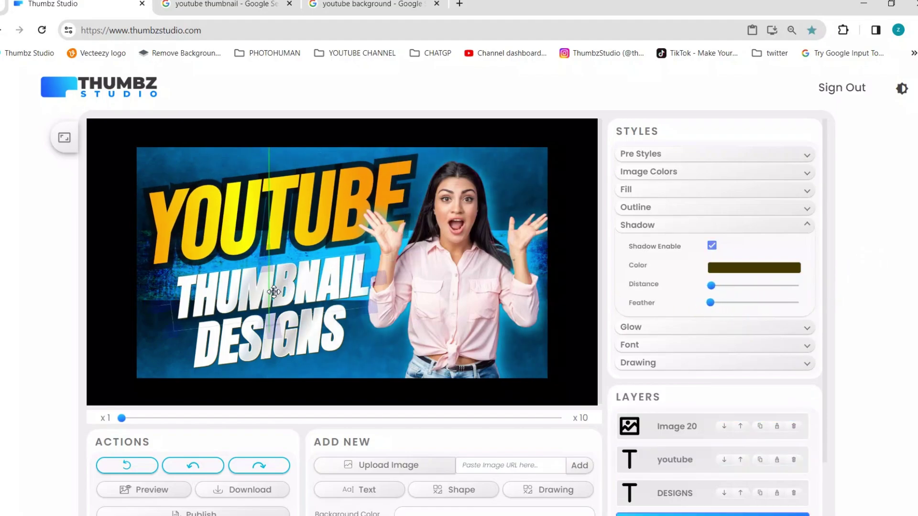
pyautogui.moveTo(291, 350); pyautogui.dragTo(291, 347)
pyautogui.moveTo(239, 342); pyautogui.dragTo(252, 343)
pyautogui.moveTo(239, 225); pyautogui.dragTo(242, 226)
pyautogui.moveTo(217, 310); pyautogui.dragTo(217, 315)
# Apply the magenta-to-cyan gradient pre-style to the YOUTUBE text and change its outline colour to white
pyautogui.click(258, 242)
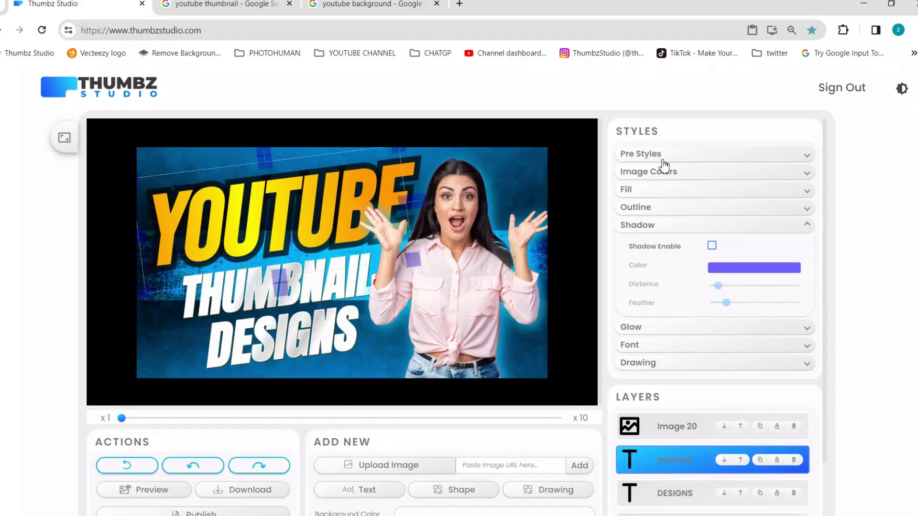
pyautogui.click(663, 164)
pyautogui.scroll(-2, 665, 215)
pyautogui.click(756, 181)
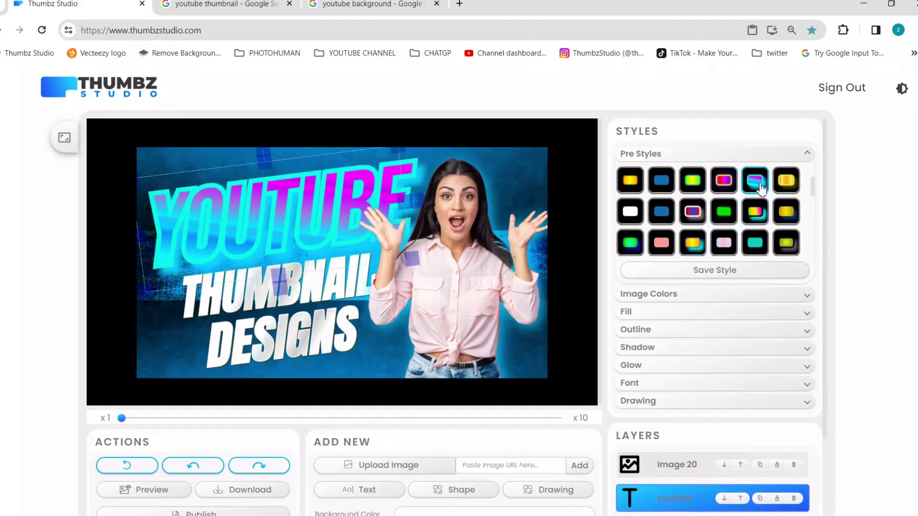
pyautogui.click(651, 329)
pyautogui.click(744, 248)
pyautogui.moveTo(748, 294)
pyautogui.mouseDown()
pyautogui.moveTo(713, 258)
pyautogui.moveTo(605, 188)
pyautogui.mouseUp()
# Set the YOUTUBE text's shadow colour to black (#000000) and increase the shadow's feather
pyautogui.click(637, 297)
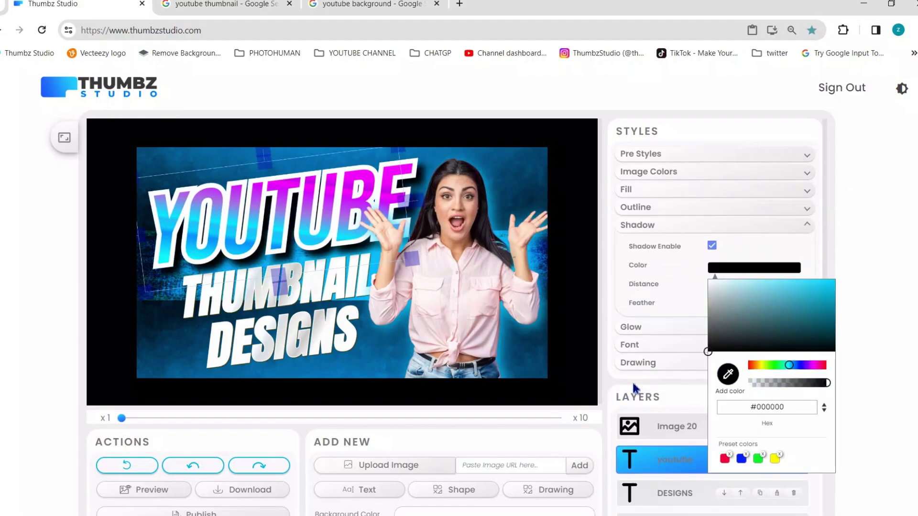
pyautogui.click(667, 304)
pyautogui.moveTo(723, 302); pyautogui.dragTo(742, 295)
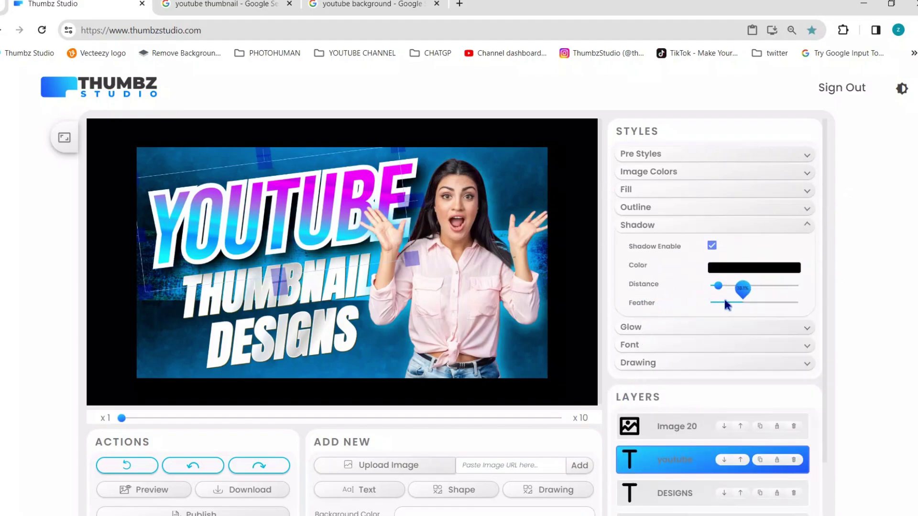
# Give the THUMBNAIL text a black outline and a softly feathered dark shadow
pyautogui.click(228, 305)
pyautogui.click(703, 173)
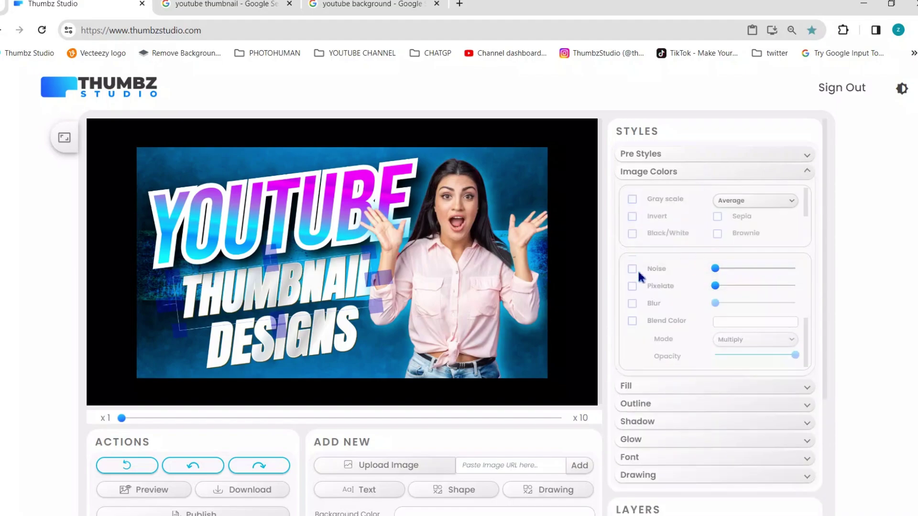
pyautogui.click(638, 402)
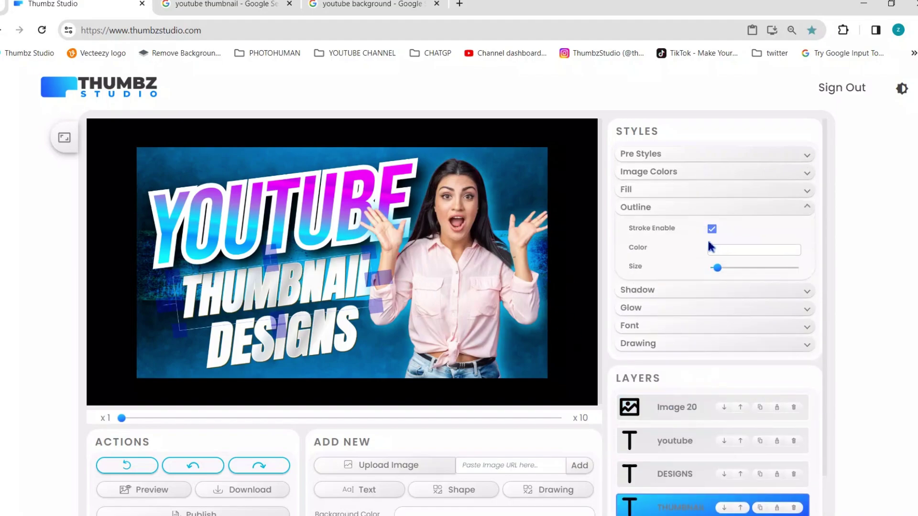
pyautogui.click(712, 229)
pyautogui.moveTo(718, 267)
pyautogui.mouseDown()
pyautogui.moveTo(731, 270)
pyautogui.moveTo(716, 298)
pyautogui.mouseUp()
pyautogui.click(671, 294)
pyautogui.click(722, 267)
pyautogui.click(711, 350)
pyautogui.click(679, 269)
pyautogui.click(548, 325)
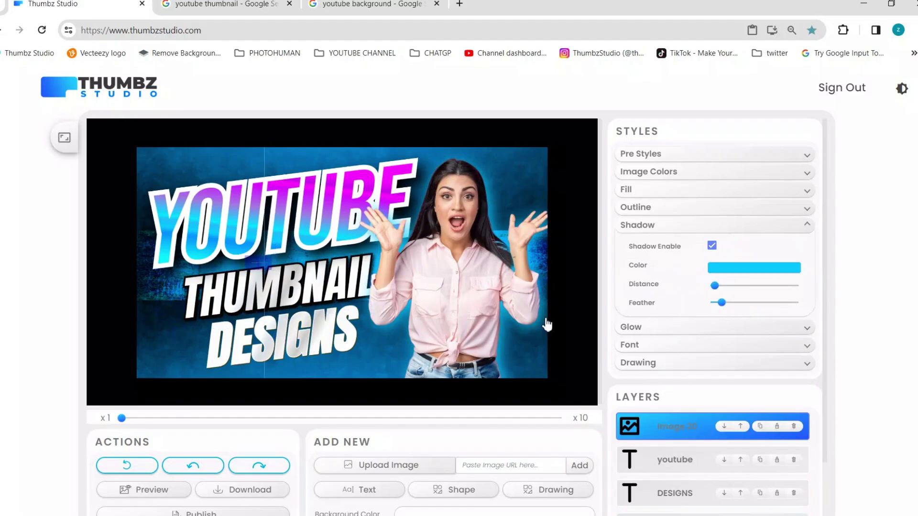
# Copy the styles of the THUMBNAIL text and paste them onto the DESIGNS text
pyautogui.click(248, 343)
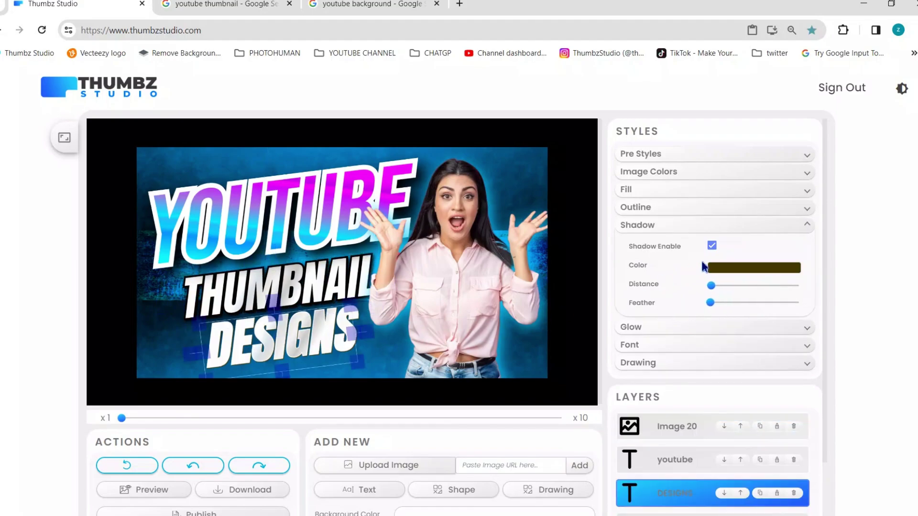
pyautogui.click(229, 287)
pyautogui.rightClick(225, 301)
pyautogui.click(290, 430)
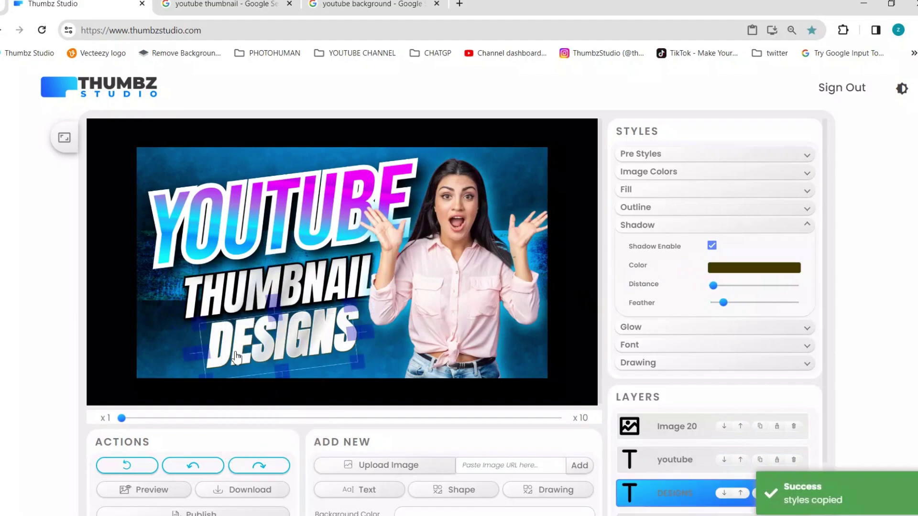
pyautogui.rightClick(235, 351)
pyautogui.click(292, 498)
# Upload the yellow glow image "pngwing.com (11)" from the Downloads folder and place it over the design's lower-right corner
pyautogui.click(379, 467)
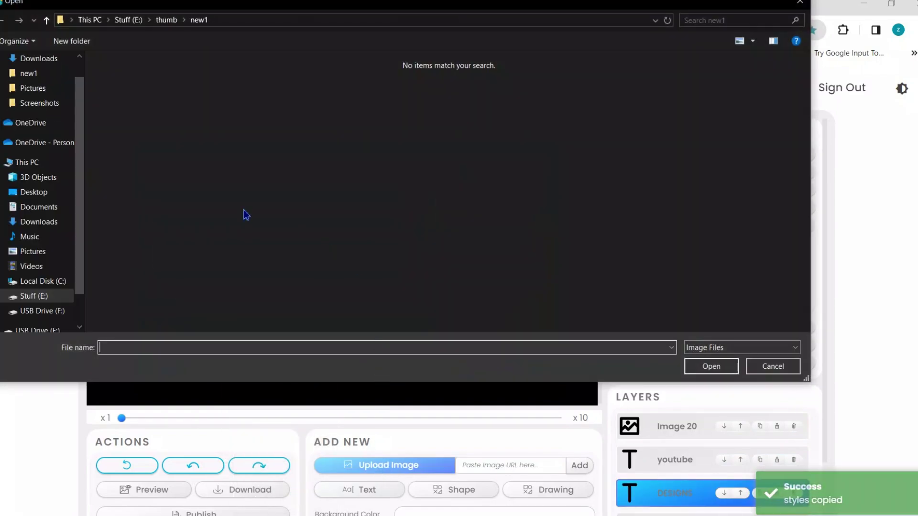
pyautogui.click(33, 59)
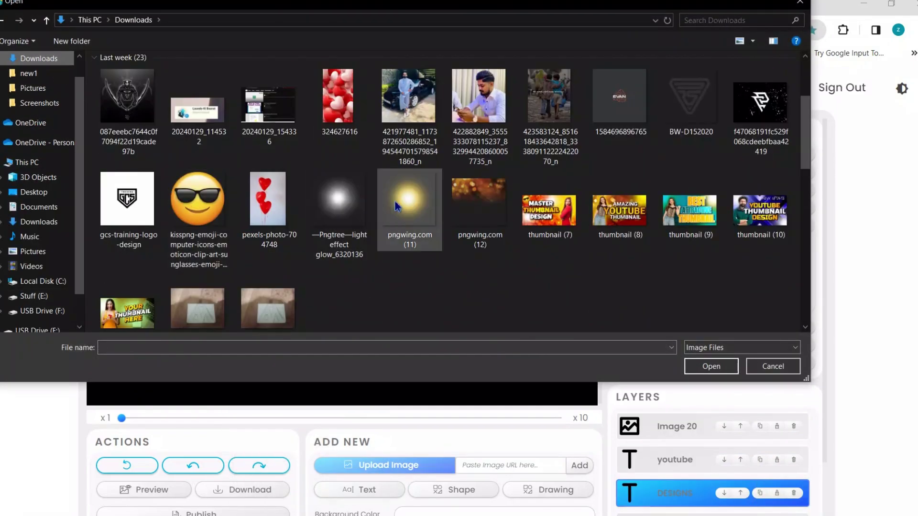
pyautogui.doubleClick(410, 182)
pyautogui.moveTo(174, 137); pyautogui.dragTo(511, 291)
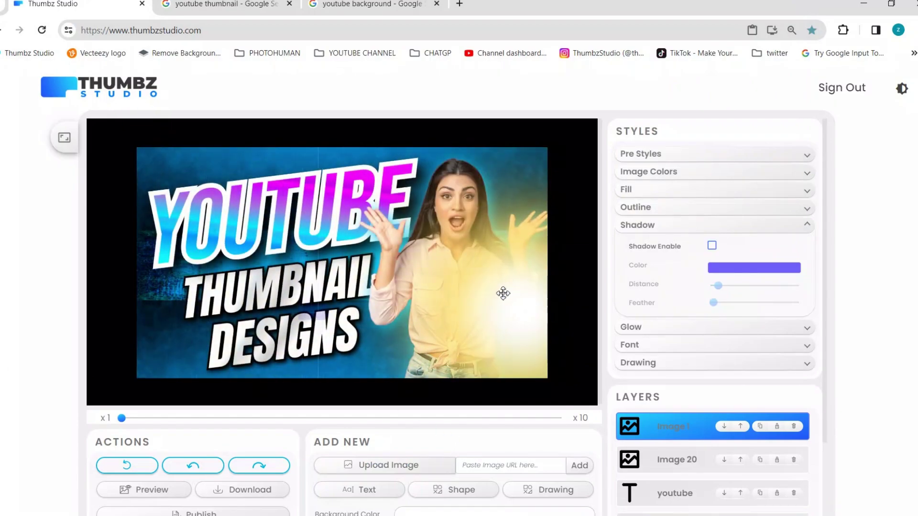
# Enable Blend Color on the glow image and set the blend colour to cyan #00f2ff
pyautogui.click(649, 172)
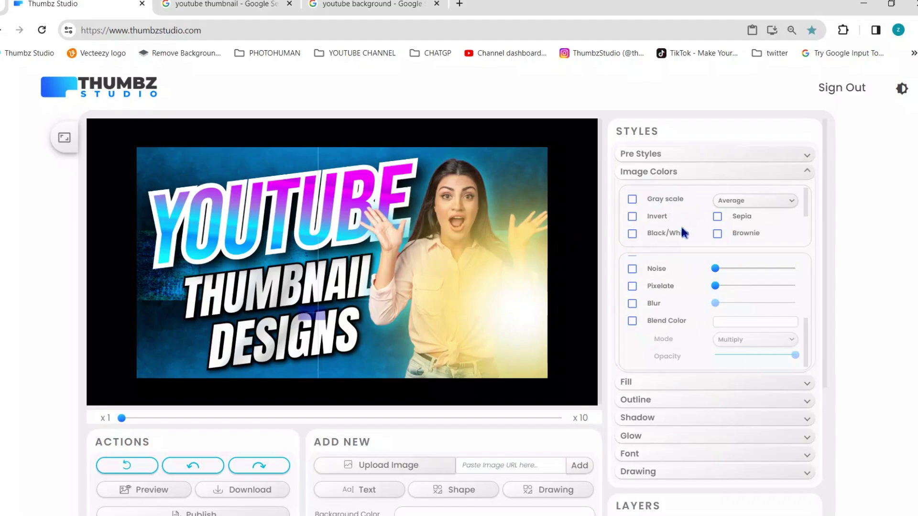
pyautogui.click(632, 321)
pyautogui.click(746, 321)
pyautogui.click(793, 421)
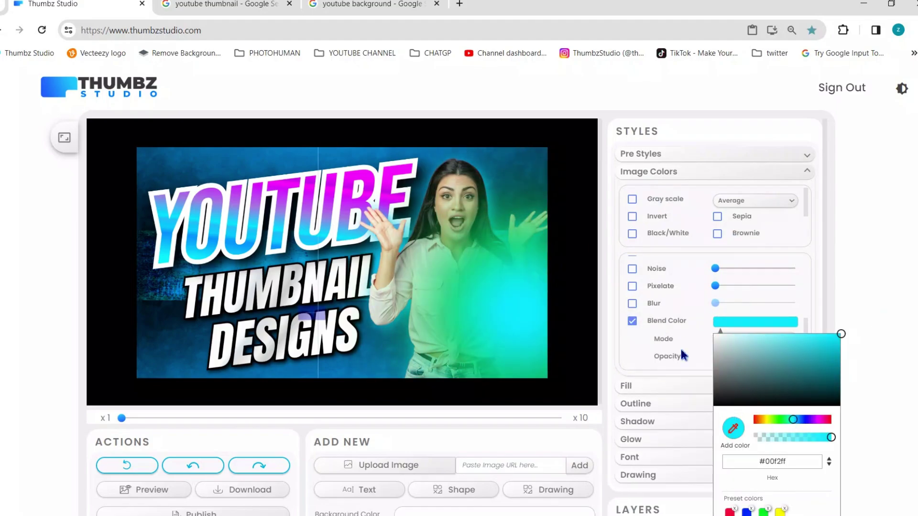
# Move the cyan glow layer below the woman and all the text layers
pyautogui.click(442, 301)
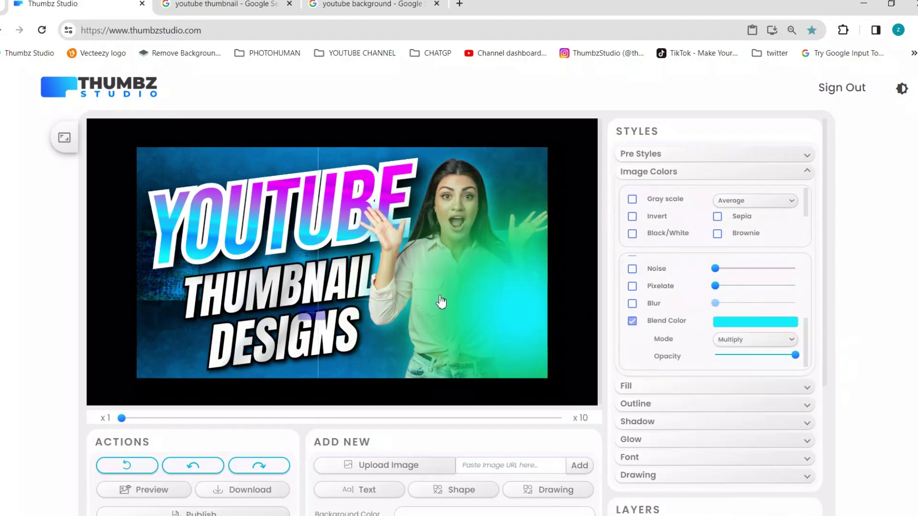
pyautogui.scroll(-4, 733, 378)
pyautogui.moveTo(699, 371); pyautogui.dragTo(690, 503)
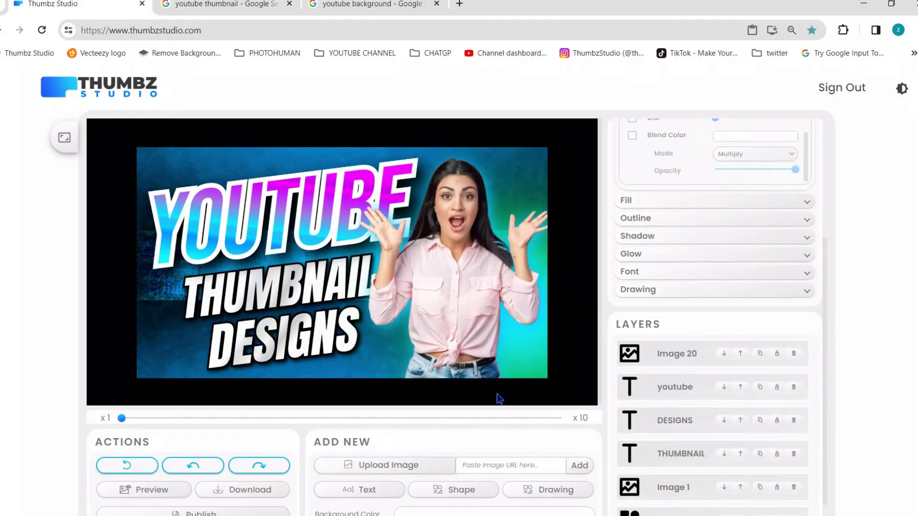
# Enlarge the cyan glow to spread behind the woman and place her in front of it on the canvas's right side
pyautogui.moveTo(529, 348)
pyautogui.mouseDown()
pyautogui.moveTo(534, 324)
pyautogui.moveTo(413, 318)
pyautogui.moveTo(537, 340)
pyautogui.mouseUp()
pyautogui.click(529, 340)
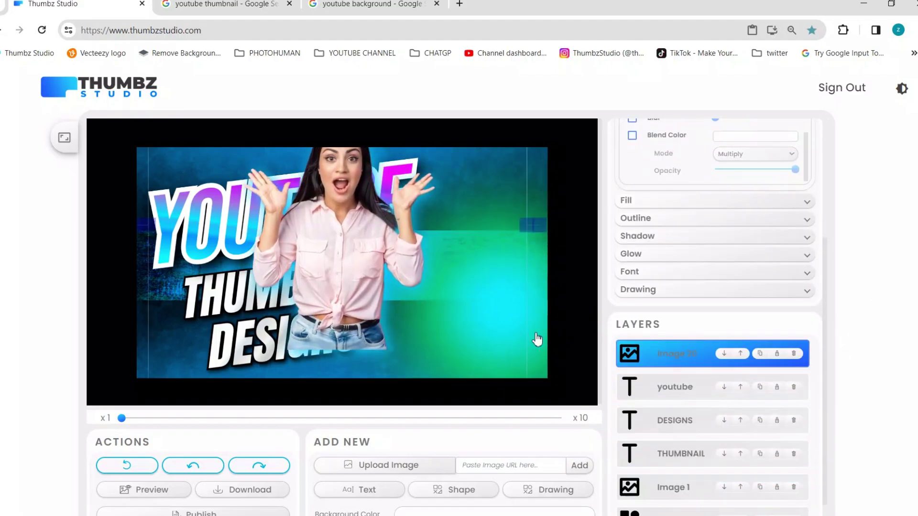
pyautogui.click(536, 340)
pyautogui.moveTo(77, 299); pyautogui.dragTo(83, 306)
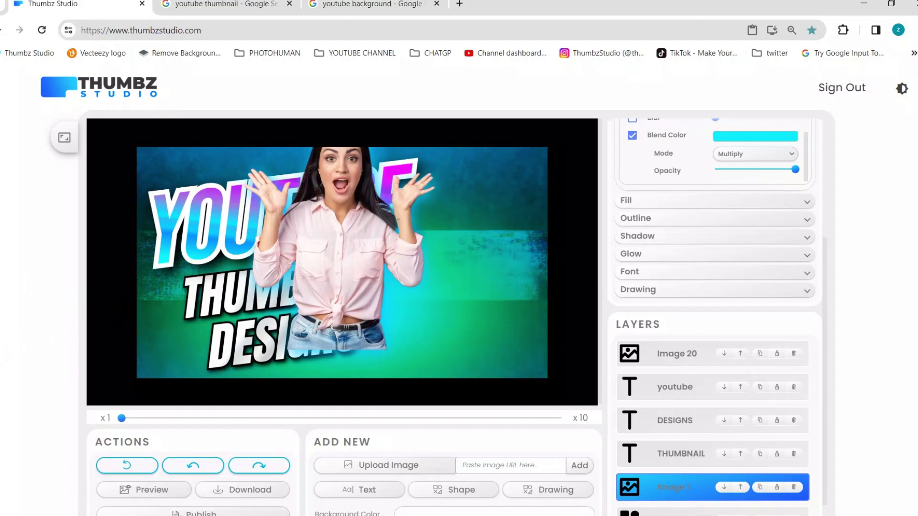
pyautogui.moveTo(463, 359); pyautogui.dragTo(275, 358)
pyautogui.moveTo(463, 342); pyautogui.dragTo(568, 356)
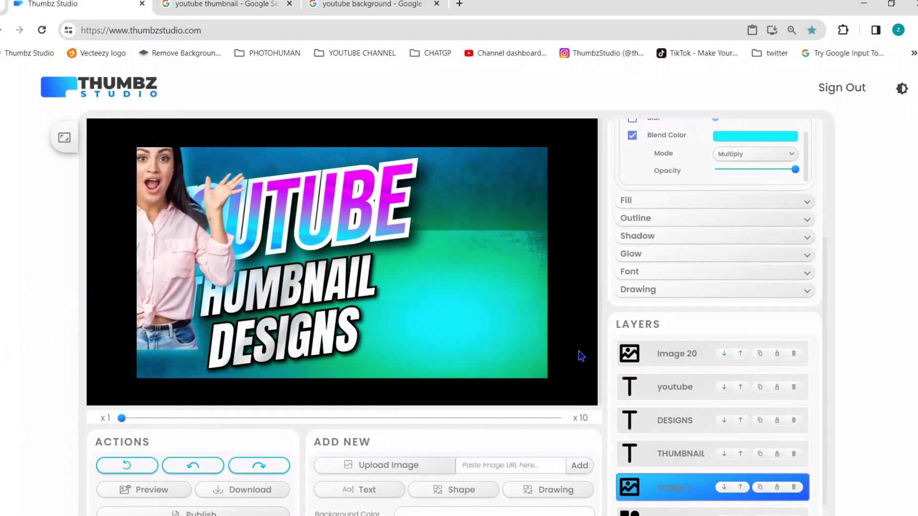
pyautogui.moveTo(170, 316); pyautogui.dragTo(481, 326)
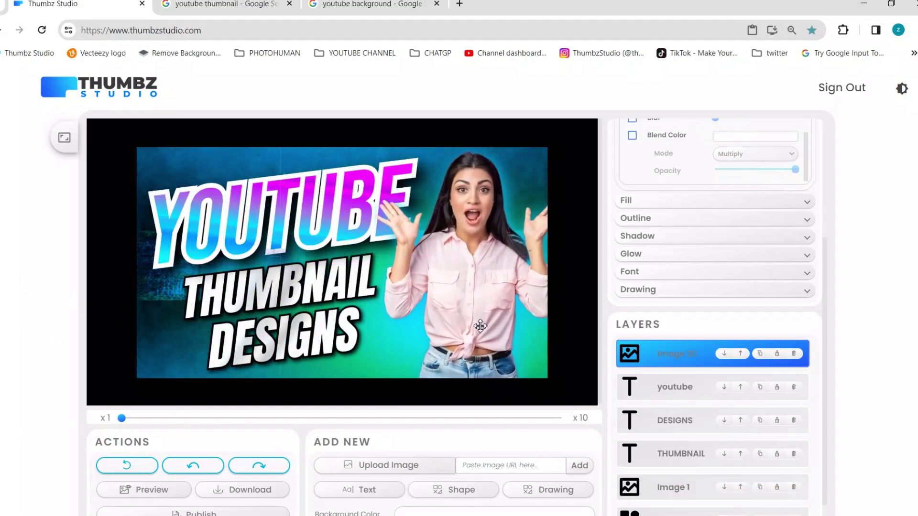
# Upload the golden bokeh "pngwing.com" image from the Downloads folder and stretch it from the upper-left corner across the whole thumbnail
pyautogui.click(375, 466)
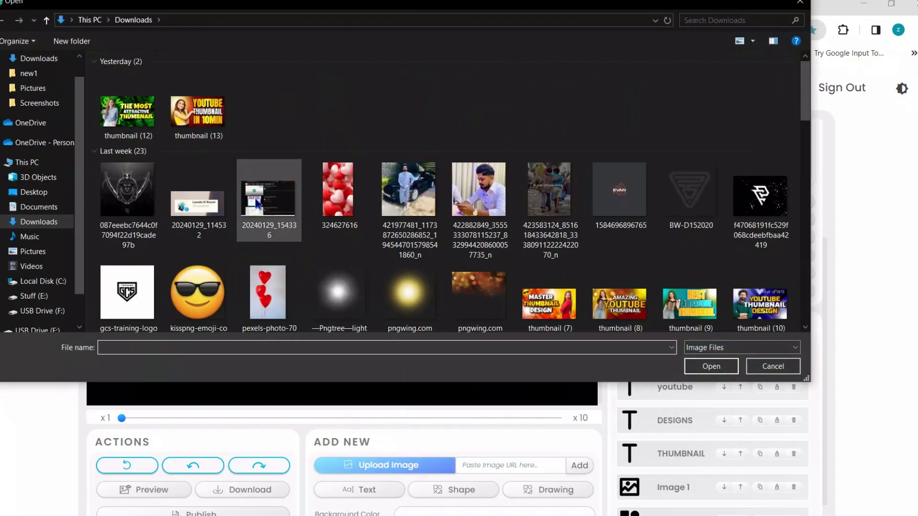
pyautogui.doubleClick(420, 282)
pyautogui.moveTo(238, 194); pyautogui.dragTo(224, 184)
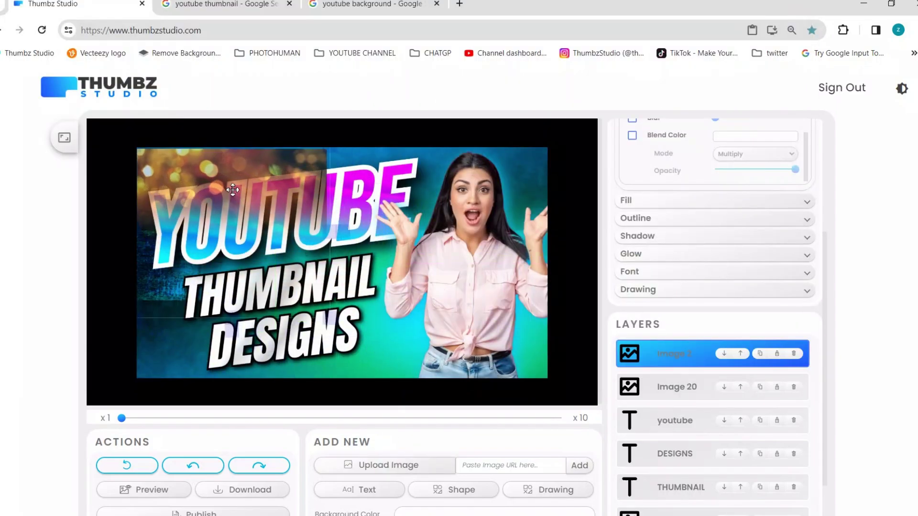
pyautogui.moveTo(334, 314); pyautogui.dragTo(548, 379)
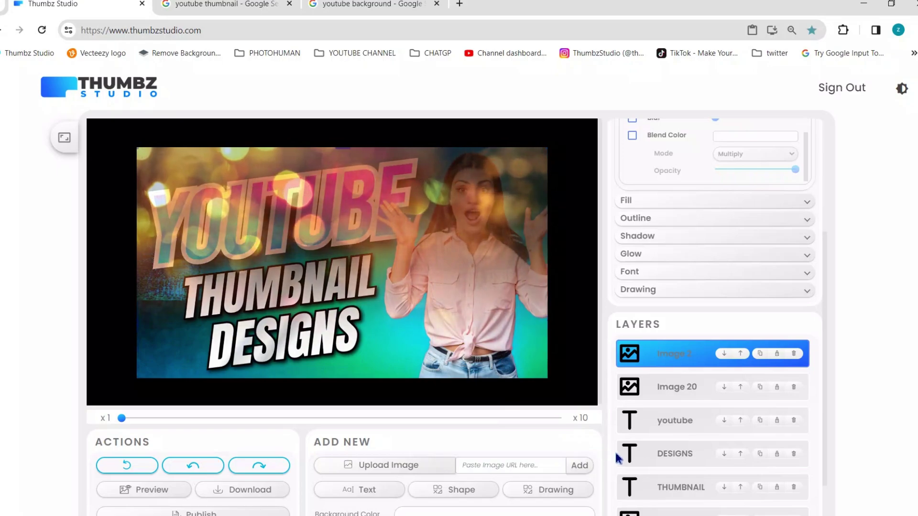
# Shift the hue of the golden bokeh image to purple
pyautogui.rightClick(226, 171)
pyautogui.click(447, 245)
pyautogui.scroll(3, 721, 217)
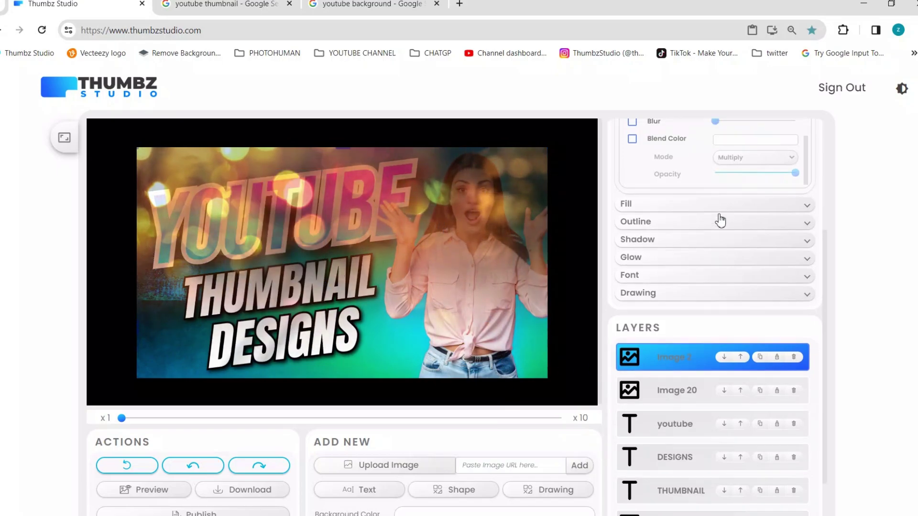
pyautogui.scroll(2, 632, 239)
pyautogui.moveTo(756, 252); pyautogui.dragTo(733, 257)
# Move the bokeh image's layer, Image 2, to the bottom of the layer stack
pyautogui.scroll(-4, 691, 415)
pyautogui.moveTo(679, 298); pyautogui.dragTo(681, 435)
pyautogui.scroll(-1, 698, 466)
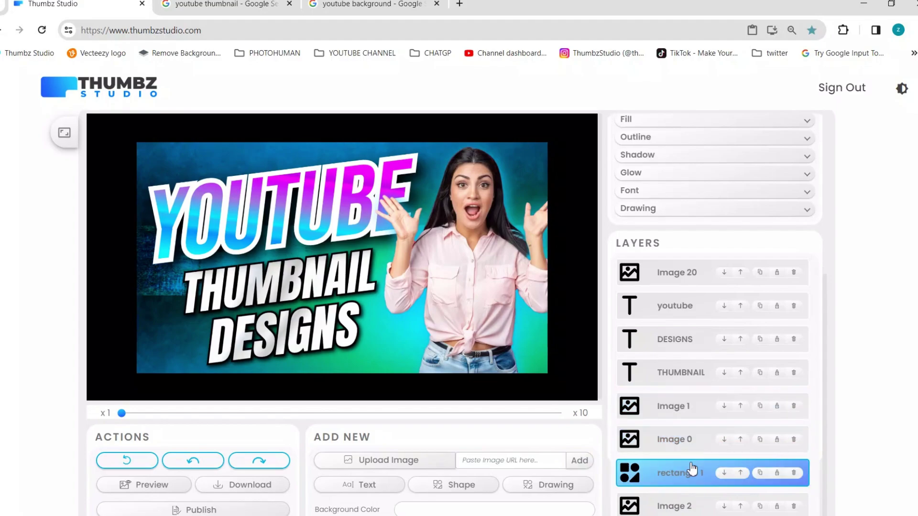
pyautogui.scroll(-2, 692, 471)
pyautogui.scroll(-3, 675, 380)
pyautogui.scroll(3, 674, 378)
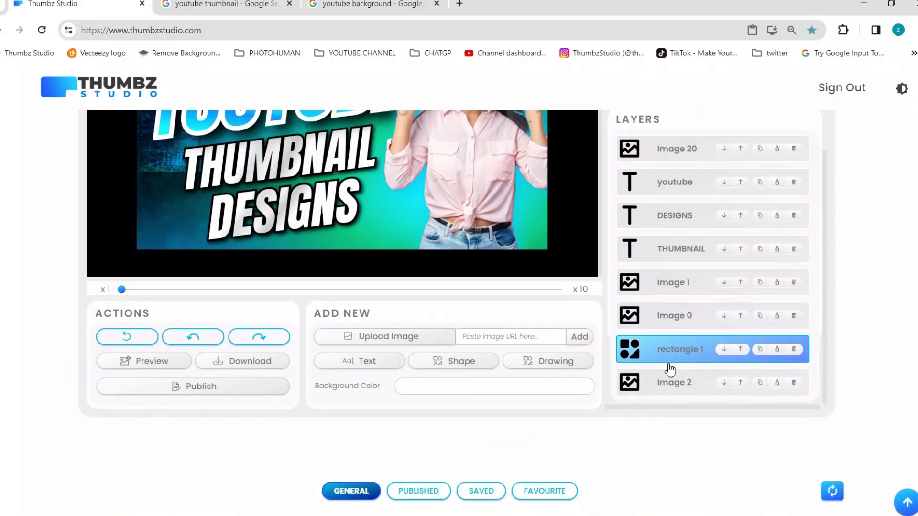
# Try placing the Image 0 background layer above the Image 1 glow layer, and restore their original order
pyautogui.scroll(3, 605, 442)
pyautogui.scroll(-1, 656, 441)
pyautogui.moveTo(669, 378); pyautogui.dragTo(667, 353)
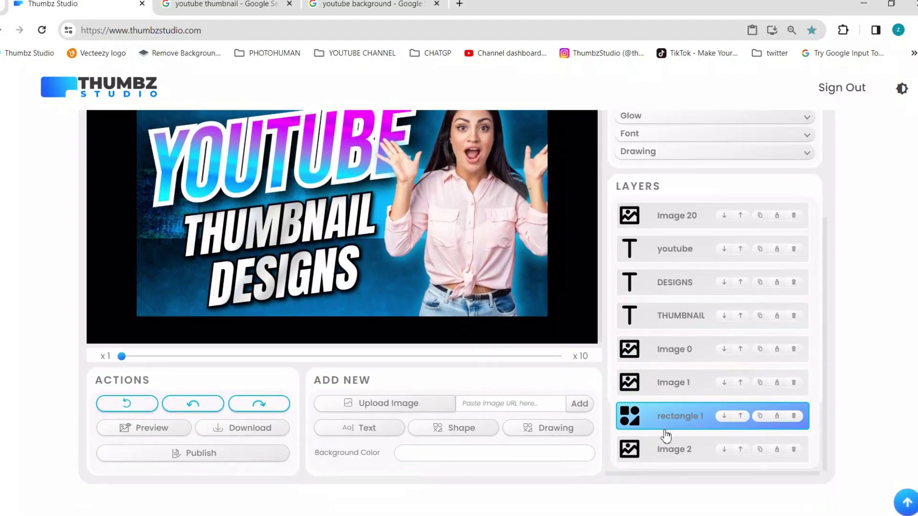
pyautogui.click(653, 446)
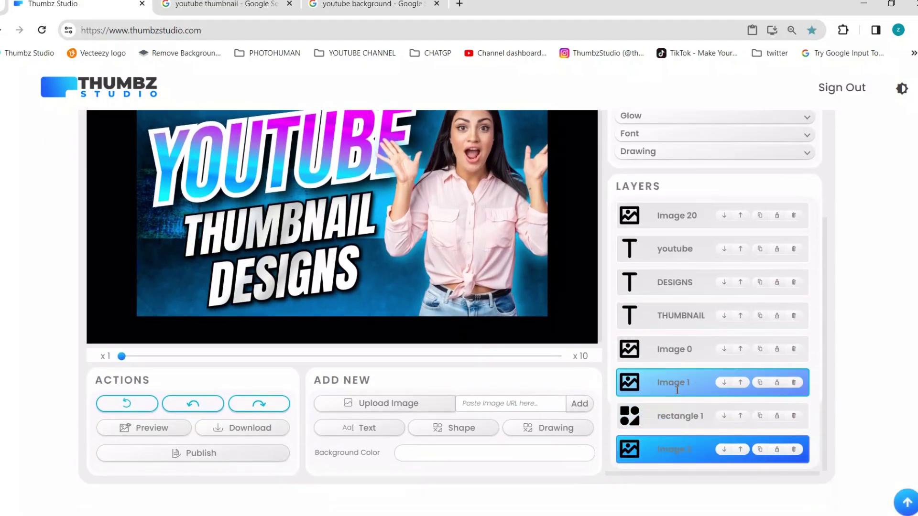
pyautogui.scroll(-2, 689, 421)
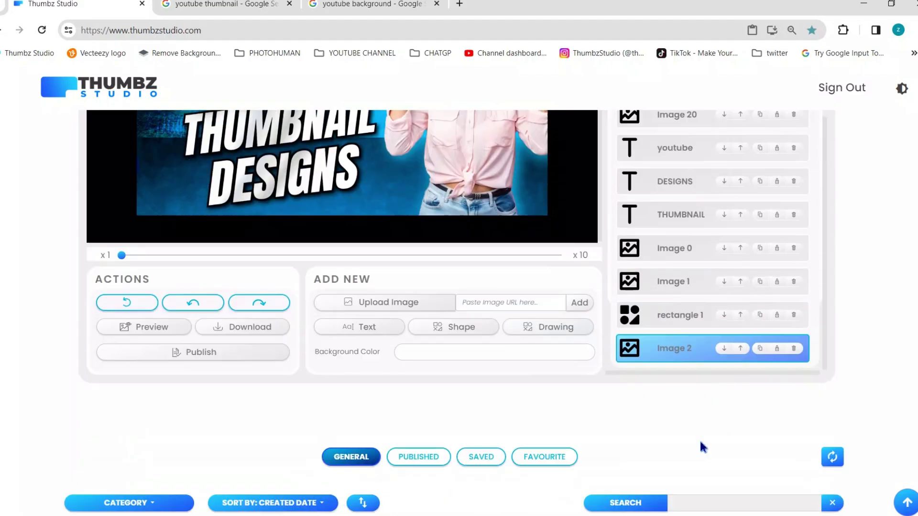
pyautogui.scroll(2, 702, 445)
pyautogui.click(672, 386)
pyautogui.click(675, 354)
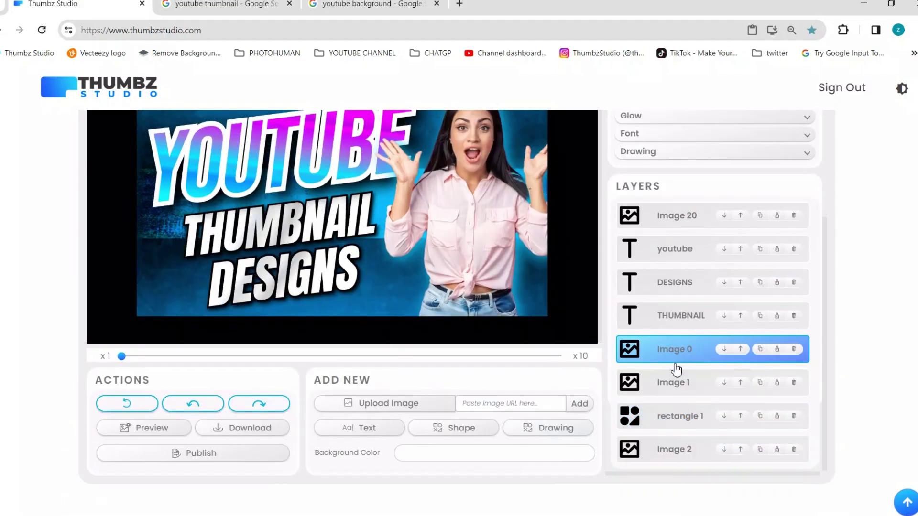
pyautogui.click(660, 446)
pyautogui.moveTo(657, 378); pyautogui.dragTo(671, 345)
# Move the bokeh layer Image 2 up the stack, directly below the THUMBNAIL text and above the Image 1 glow
pyautogui.scroll(1, 505, 381)
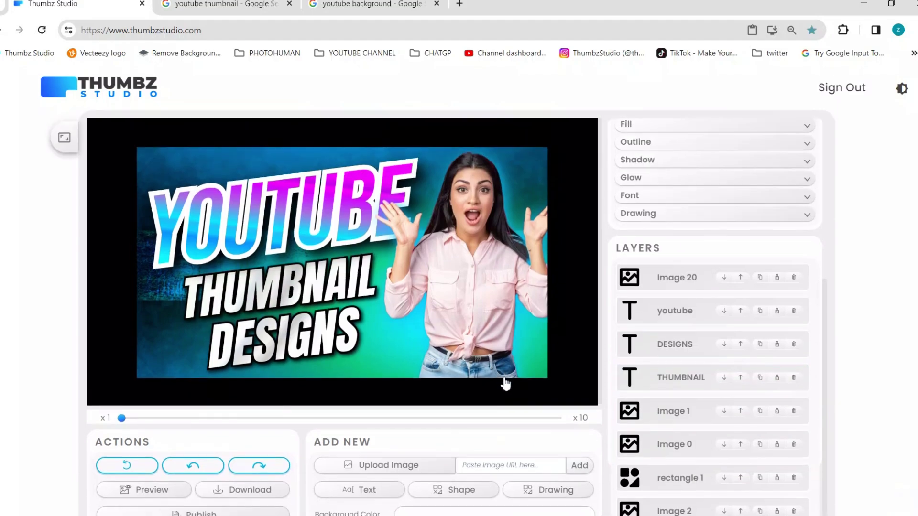
pyautogui.scroll(-2, 671, 393)
pyautogui.moveTo(670, 393); pyautogui.dragTo(670, 268)
pyautogui.scroll(2, 570, 395)
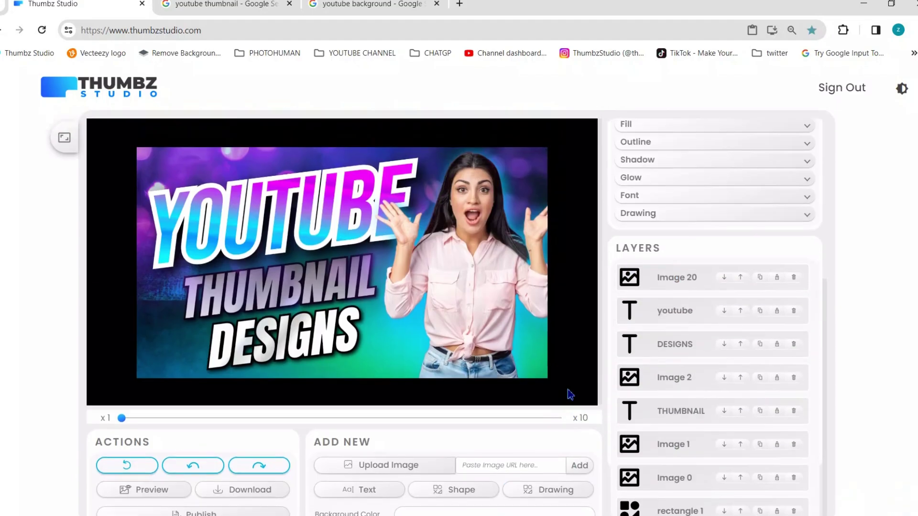
pyautogui.moveTo(669, 378); pyautogui.dragTo(655, 432)
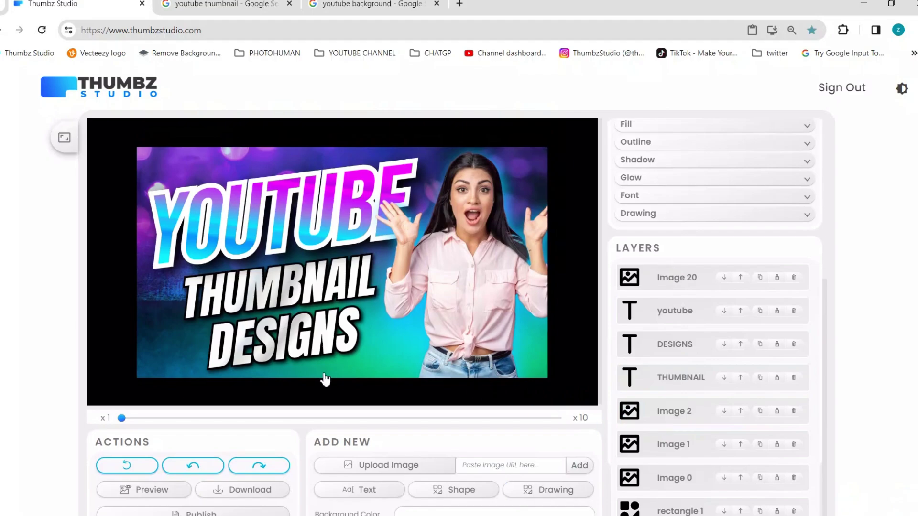
# Download the finished thumbnail and open the downloaded image file
pyautogui.click(275, 490)
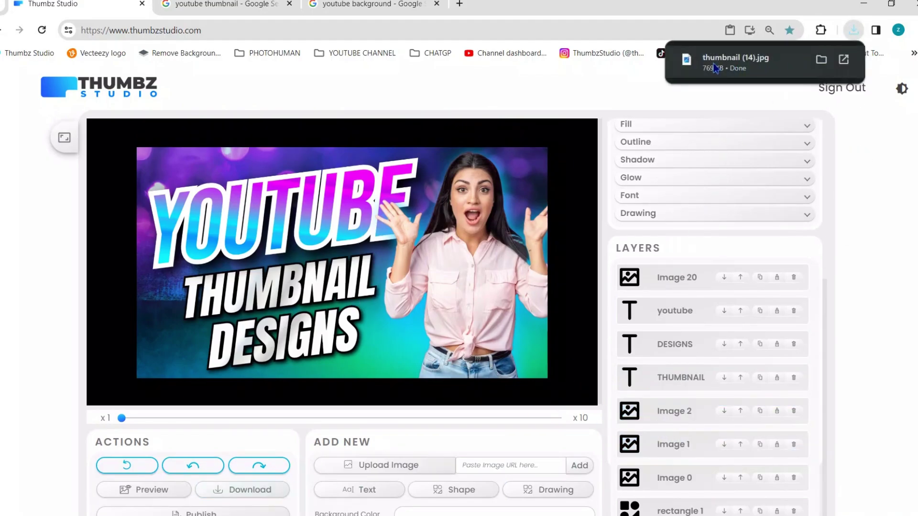
pyautogui.click(696, 70)
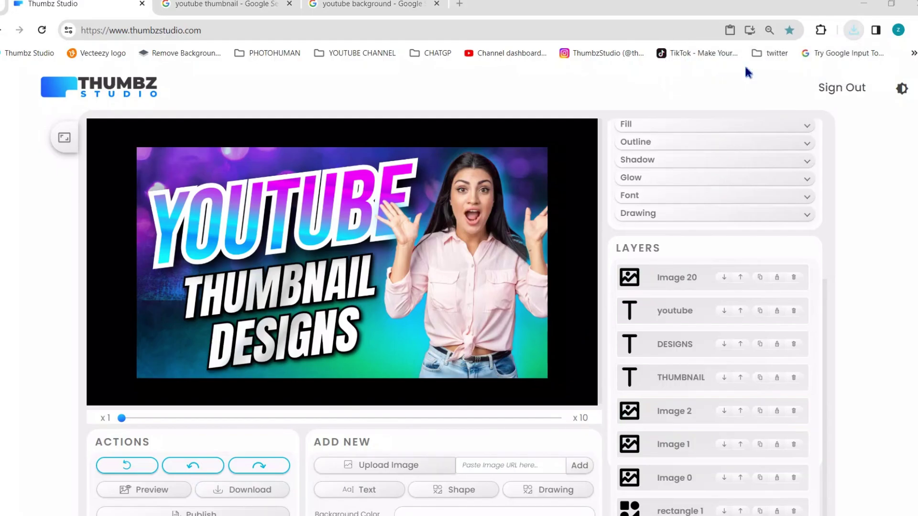